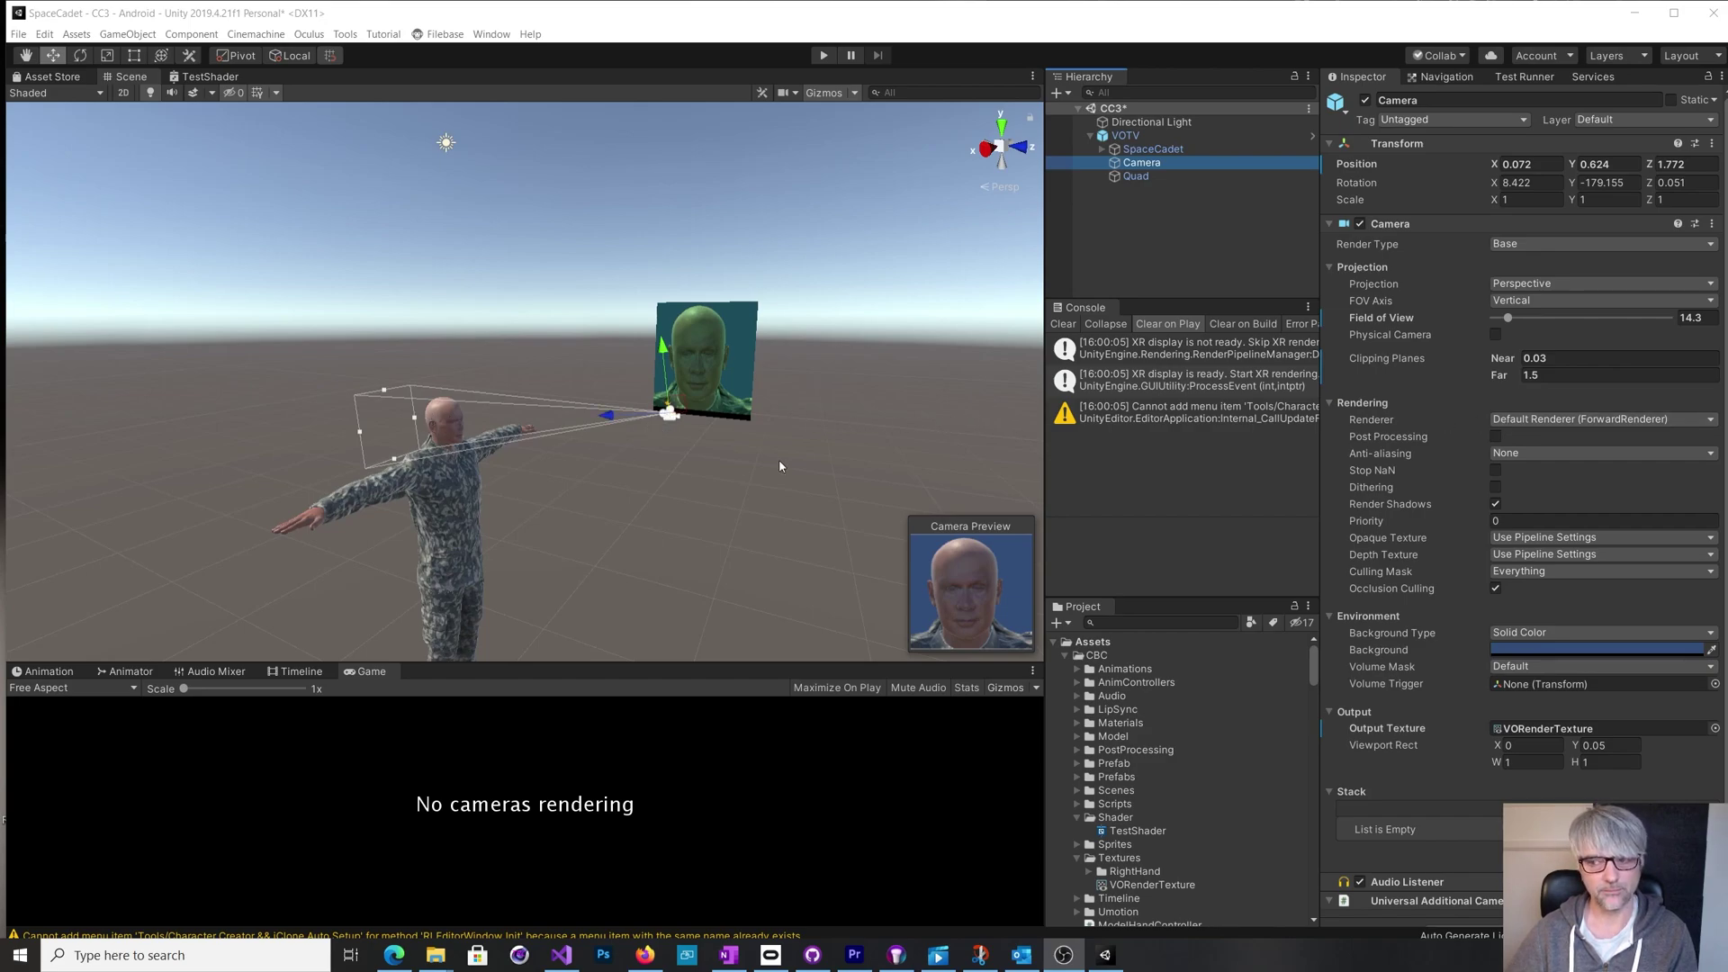
# Step: Select the Camera and run the scene, orbiting to inspect the camera's frustum
pyautogui.click(1140, 162)
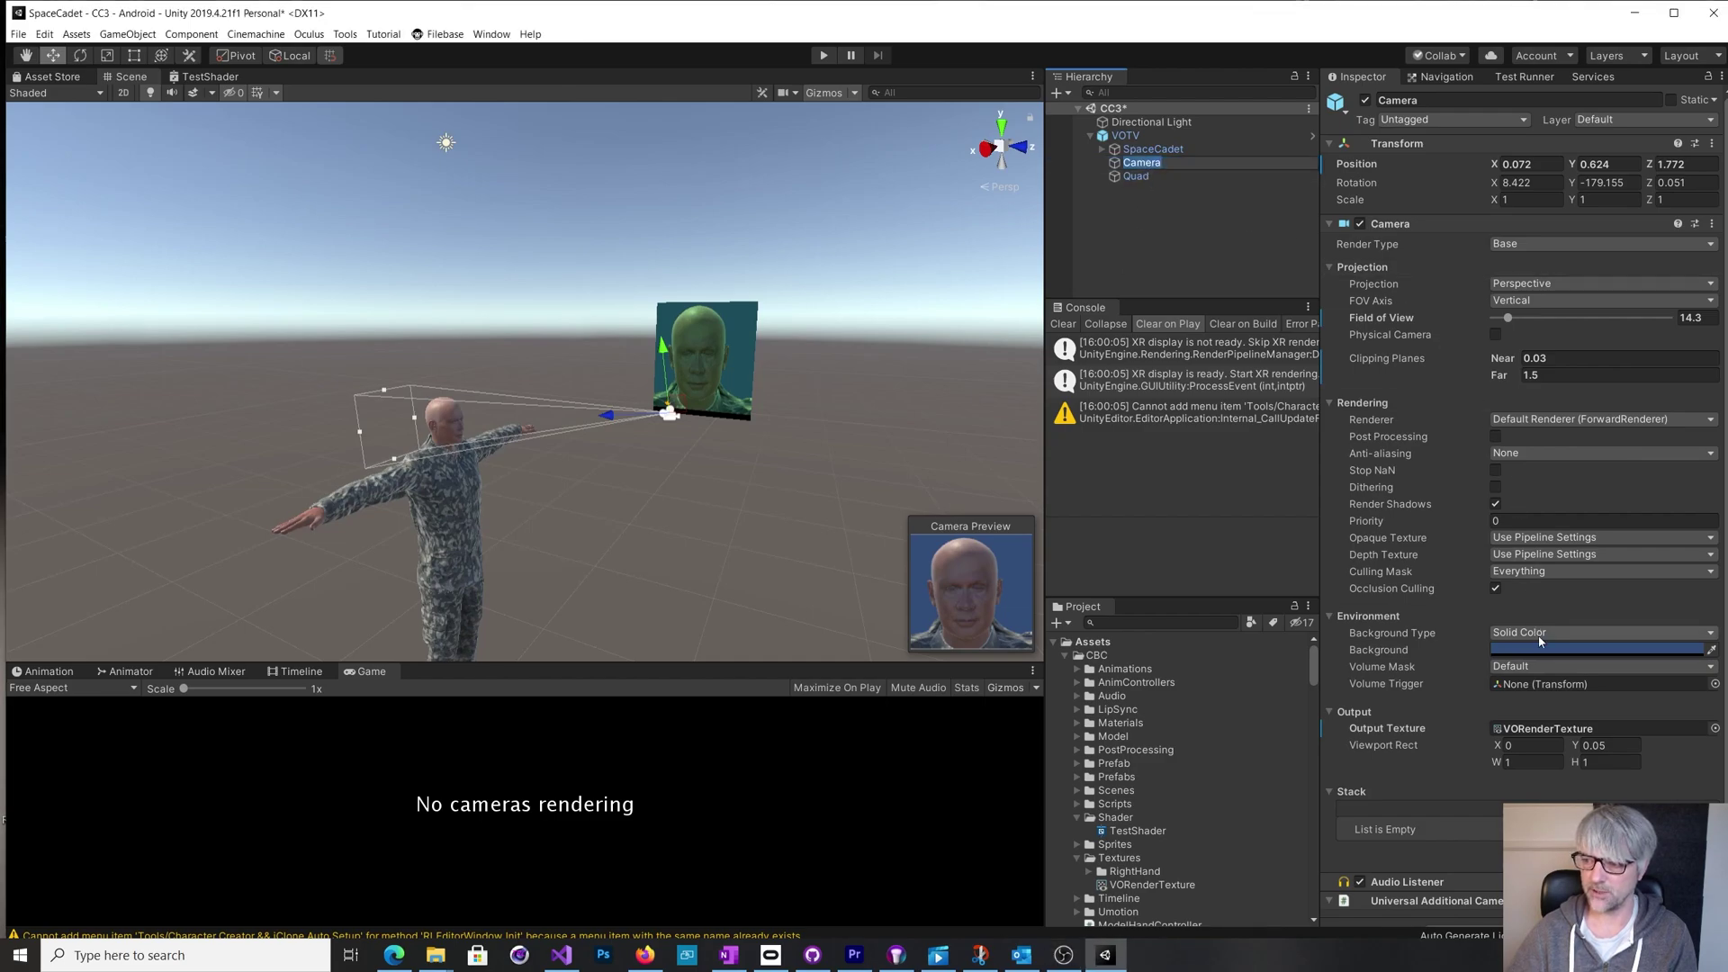
pyautogui.scroll(-1, 1539, 640)
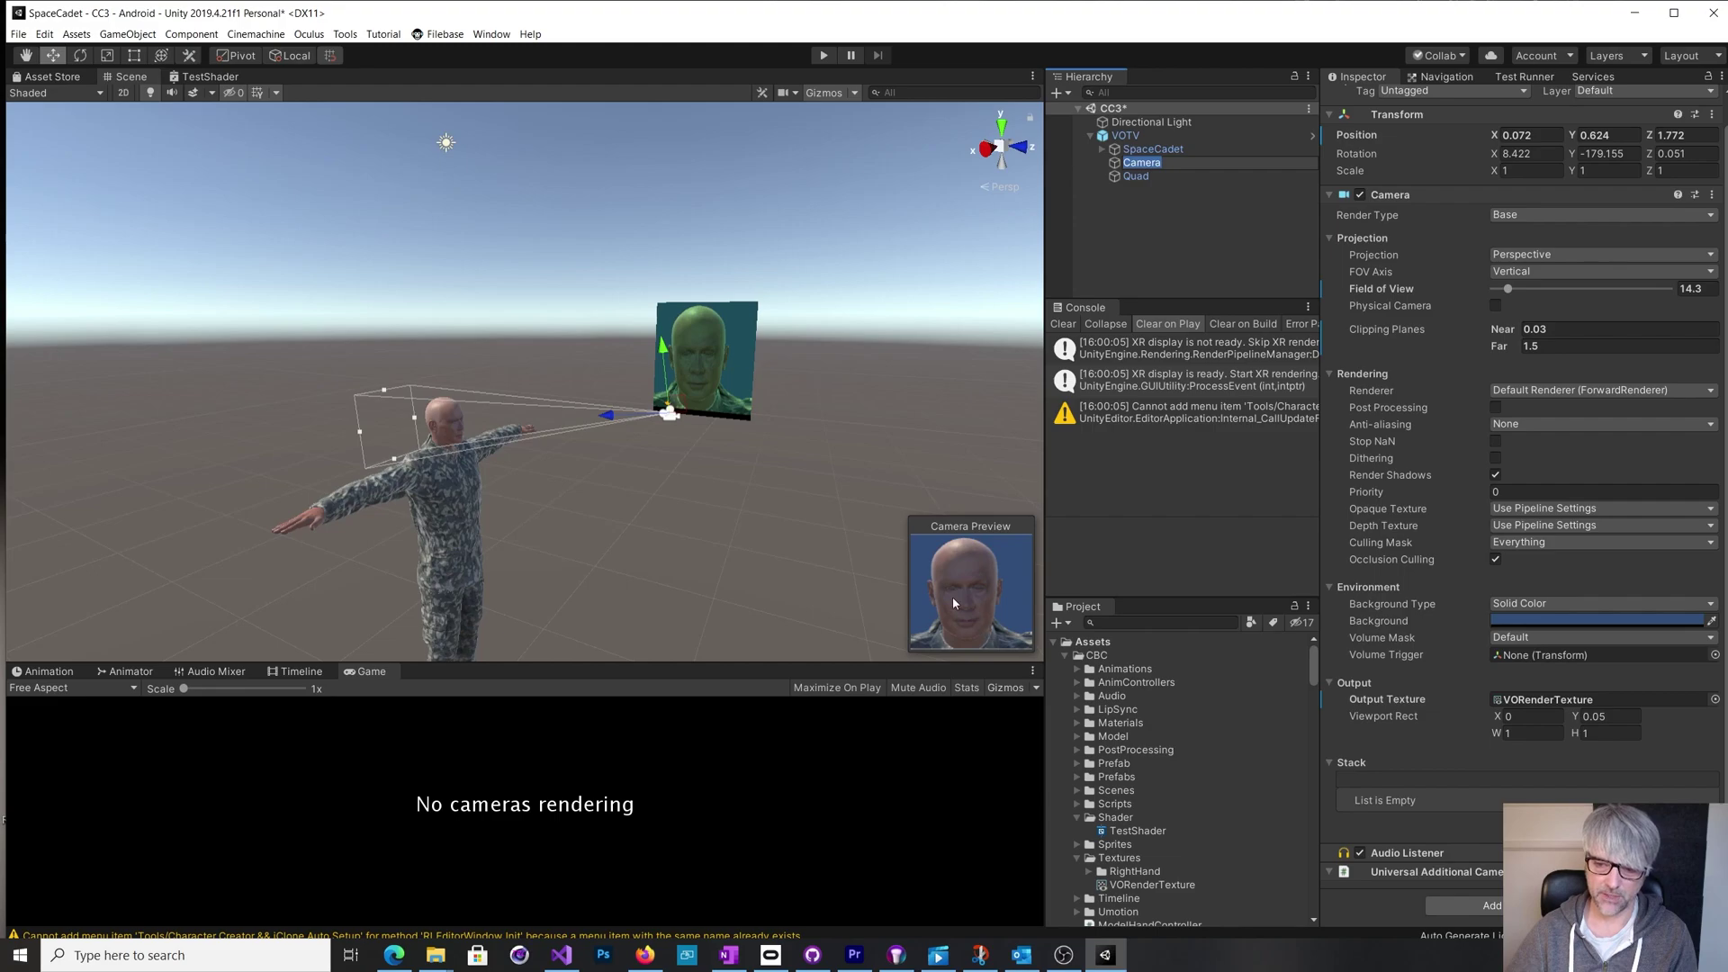
pyautogui.moveTo(746, 495)
pyautogui.keyDown('alt'); pyautogui.mouseDown()
pyautogui.moveTo(536, 511)
pyautogui.moveTo(537, 467)
pyautogui.moveTo(882, 544)
pyautogui.moveTo(809, 600)
pyautogui.mouseUp(); pyautogui.keyUp('alt')
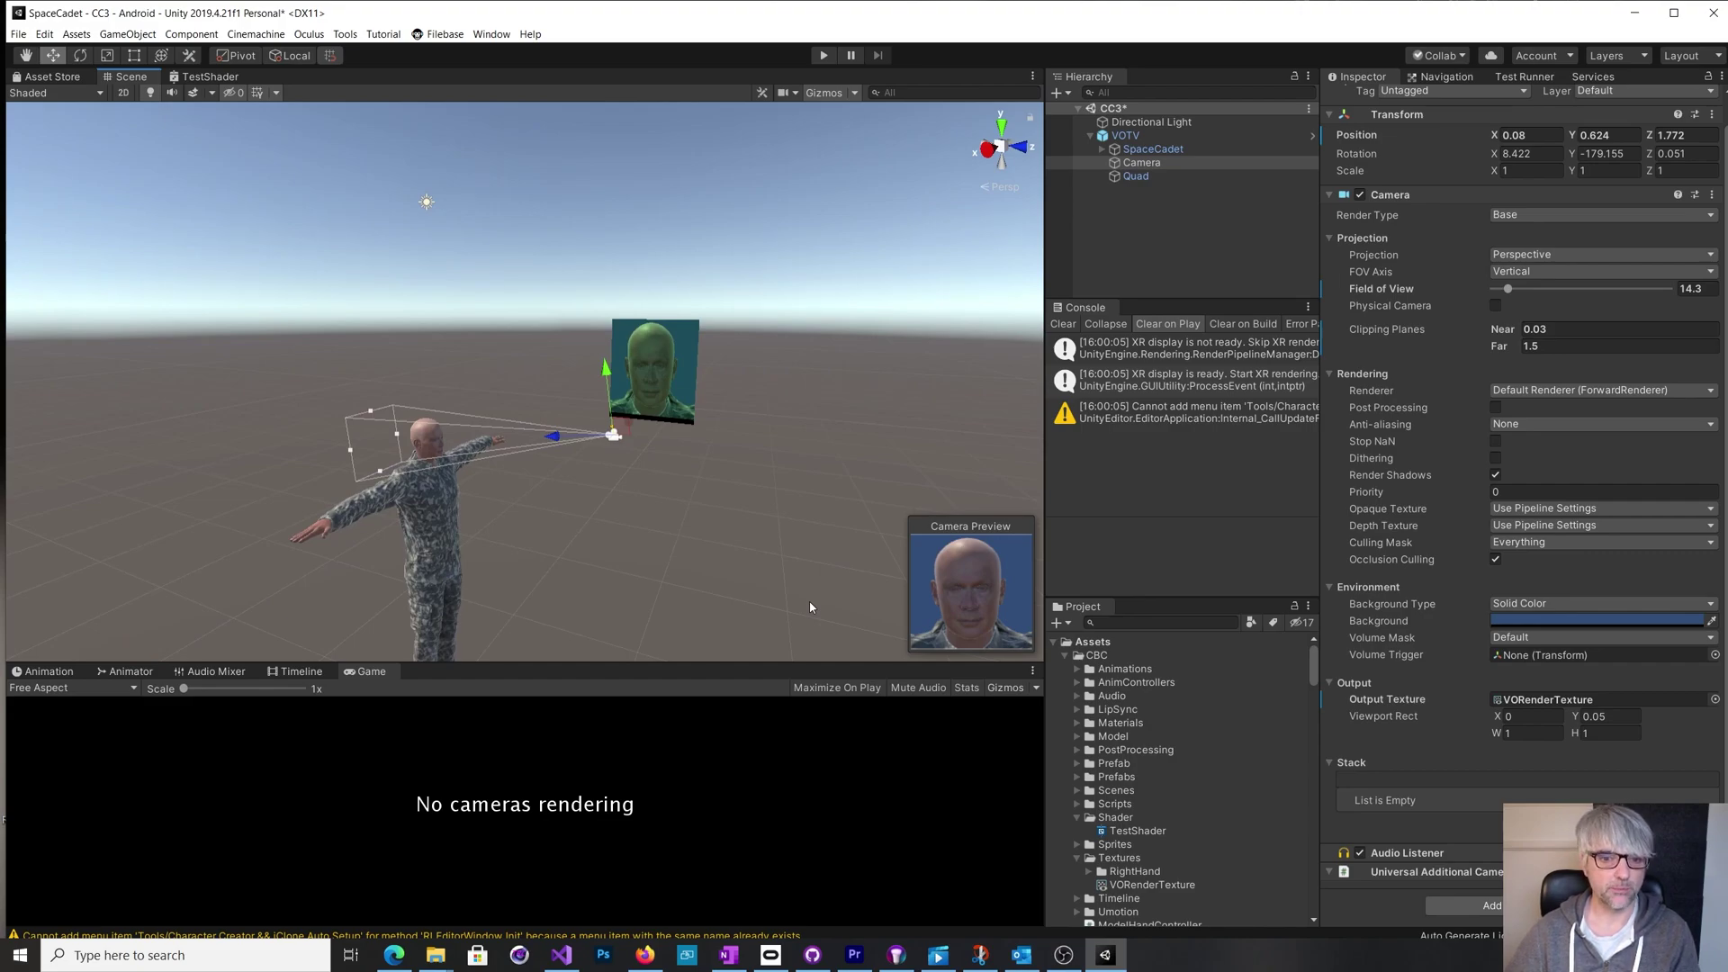
pyautogui.click(824, 55)
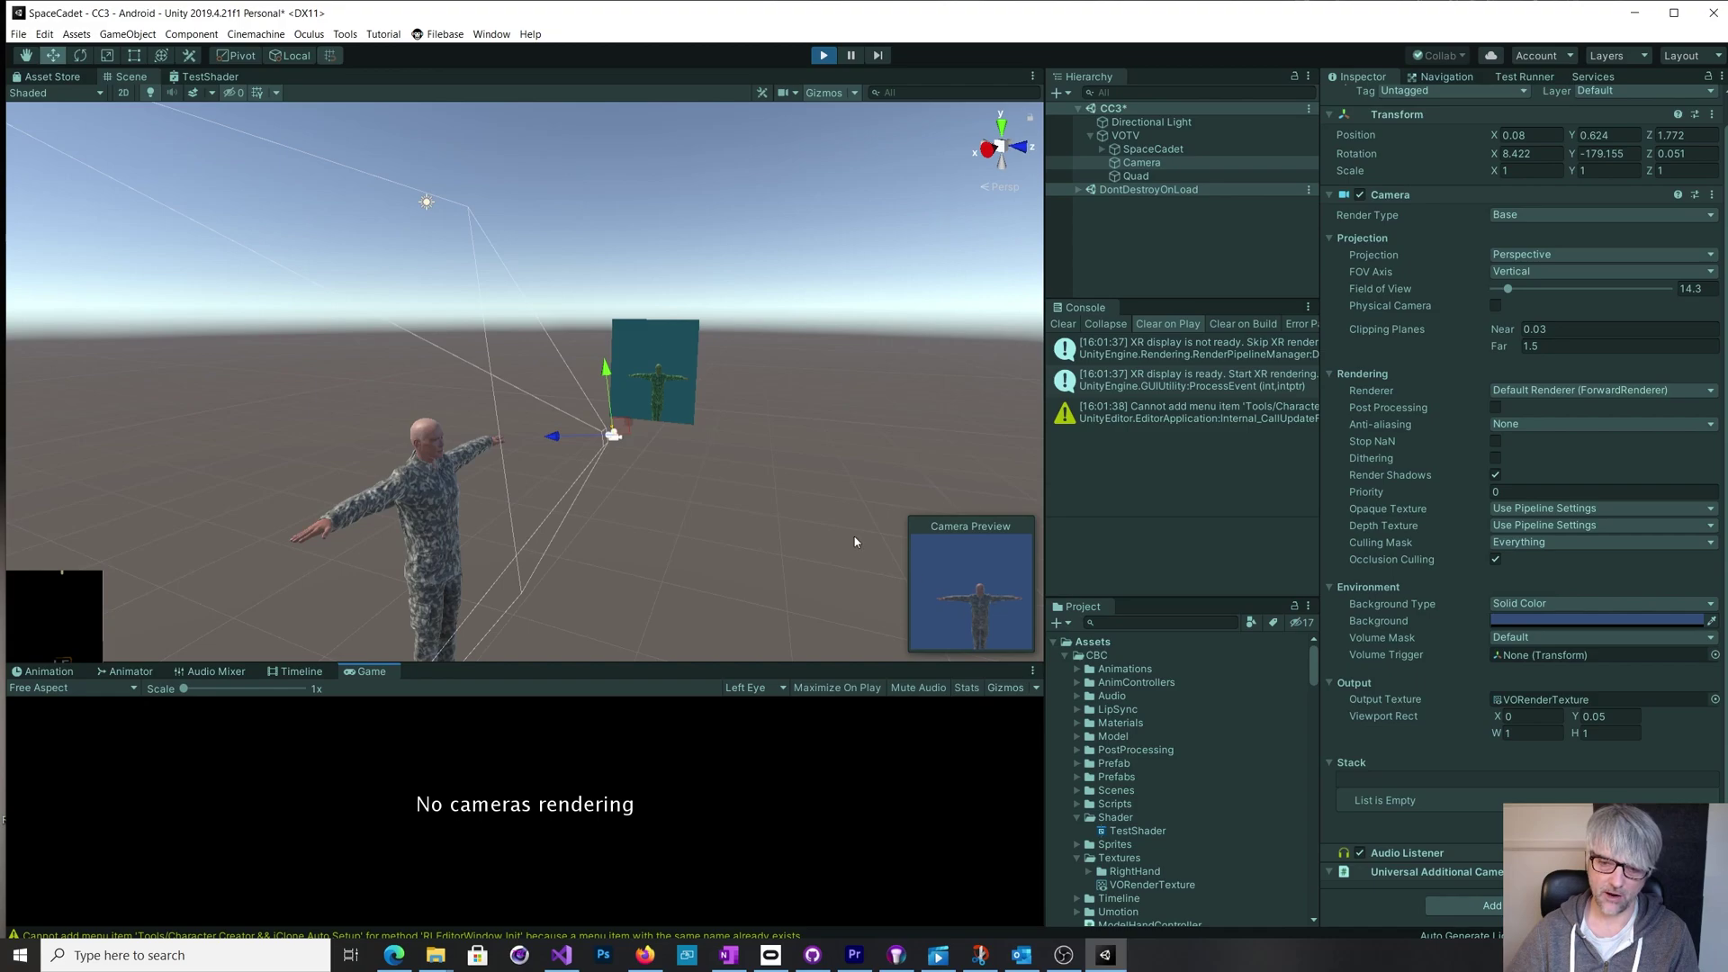
pyautogui.moveTo(699, 507)
pyautogui.keyDown('alt'); pyautogui.mouseDown()
pyautogui.moveTo(629, 564)
pyautogui.moveTo(427, 140)
pyautogui.mouseUp(); pyautogui.keyUp('alt')
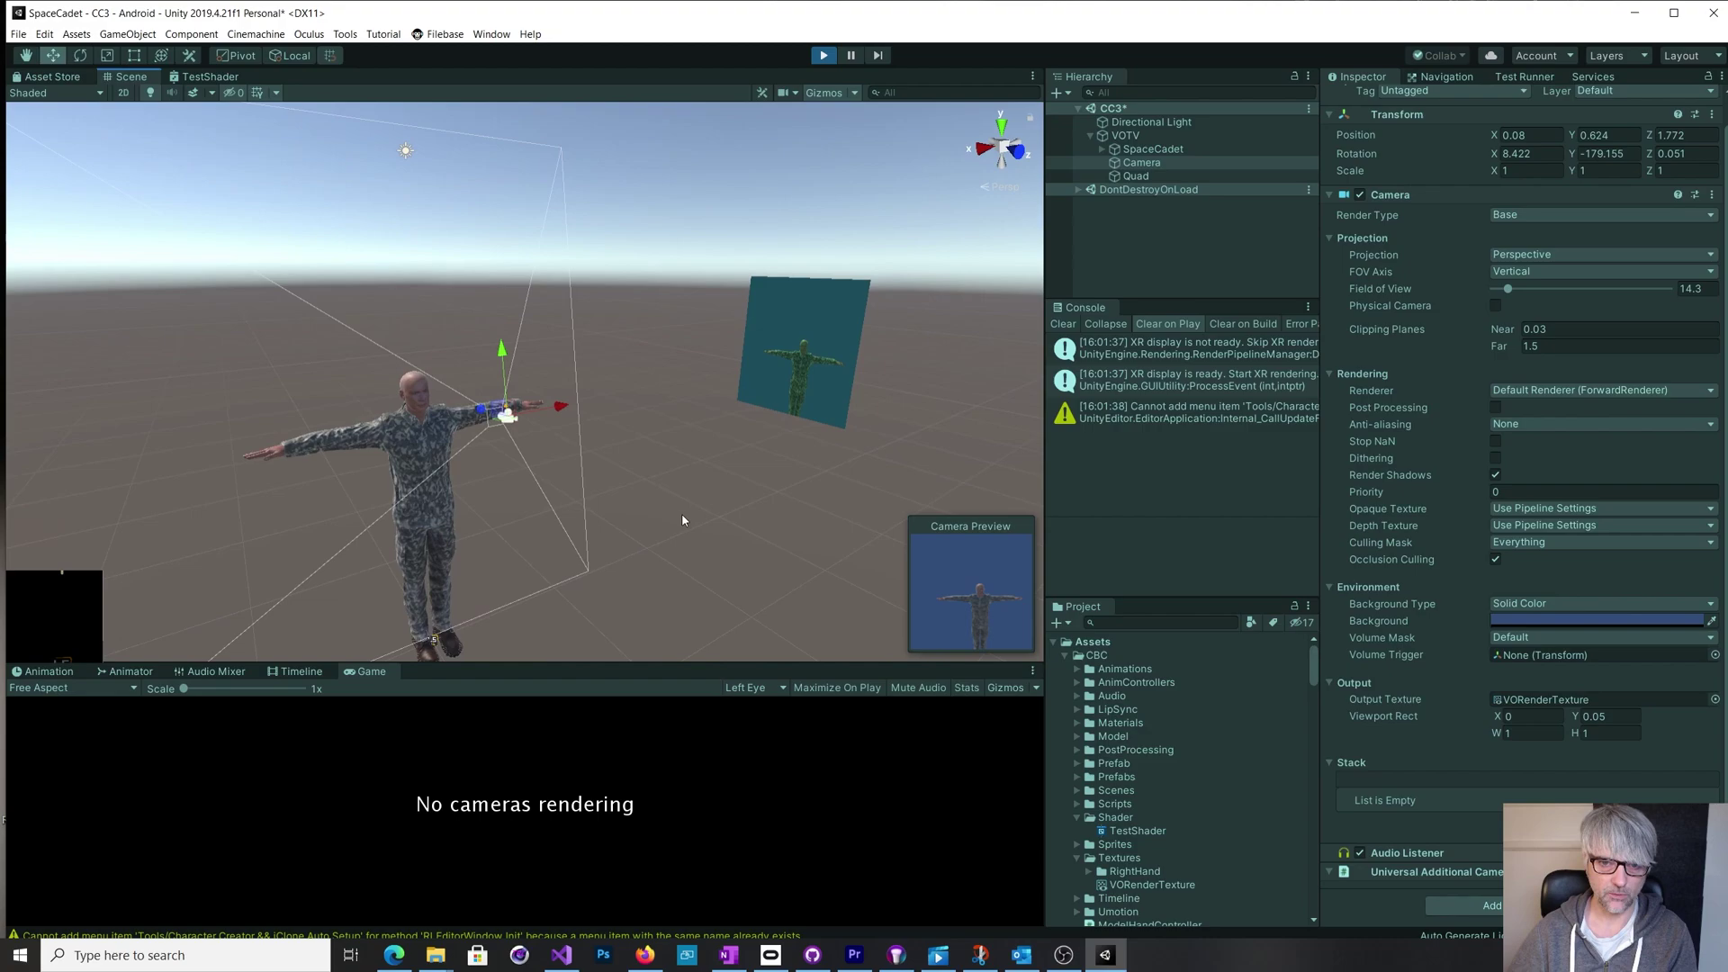
pyautogui.moveTo(681, 521)
pyautogui.keyDown('alt'); pyautogui.mouseDown()
pyautogui.moveTo(655, 570)
pyautogui.moveTo(636, 543)
pyautogui.moveTo(650, 519)
pyautogui.mouseUp(); pyautogui.keyUp('alt')
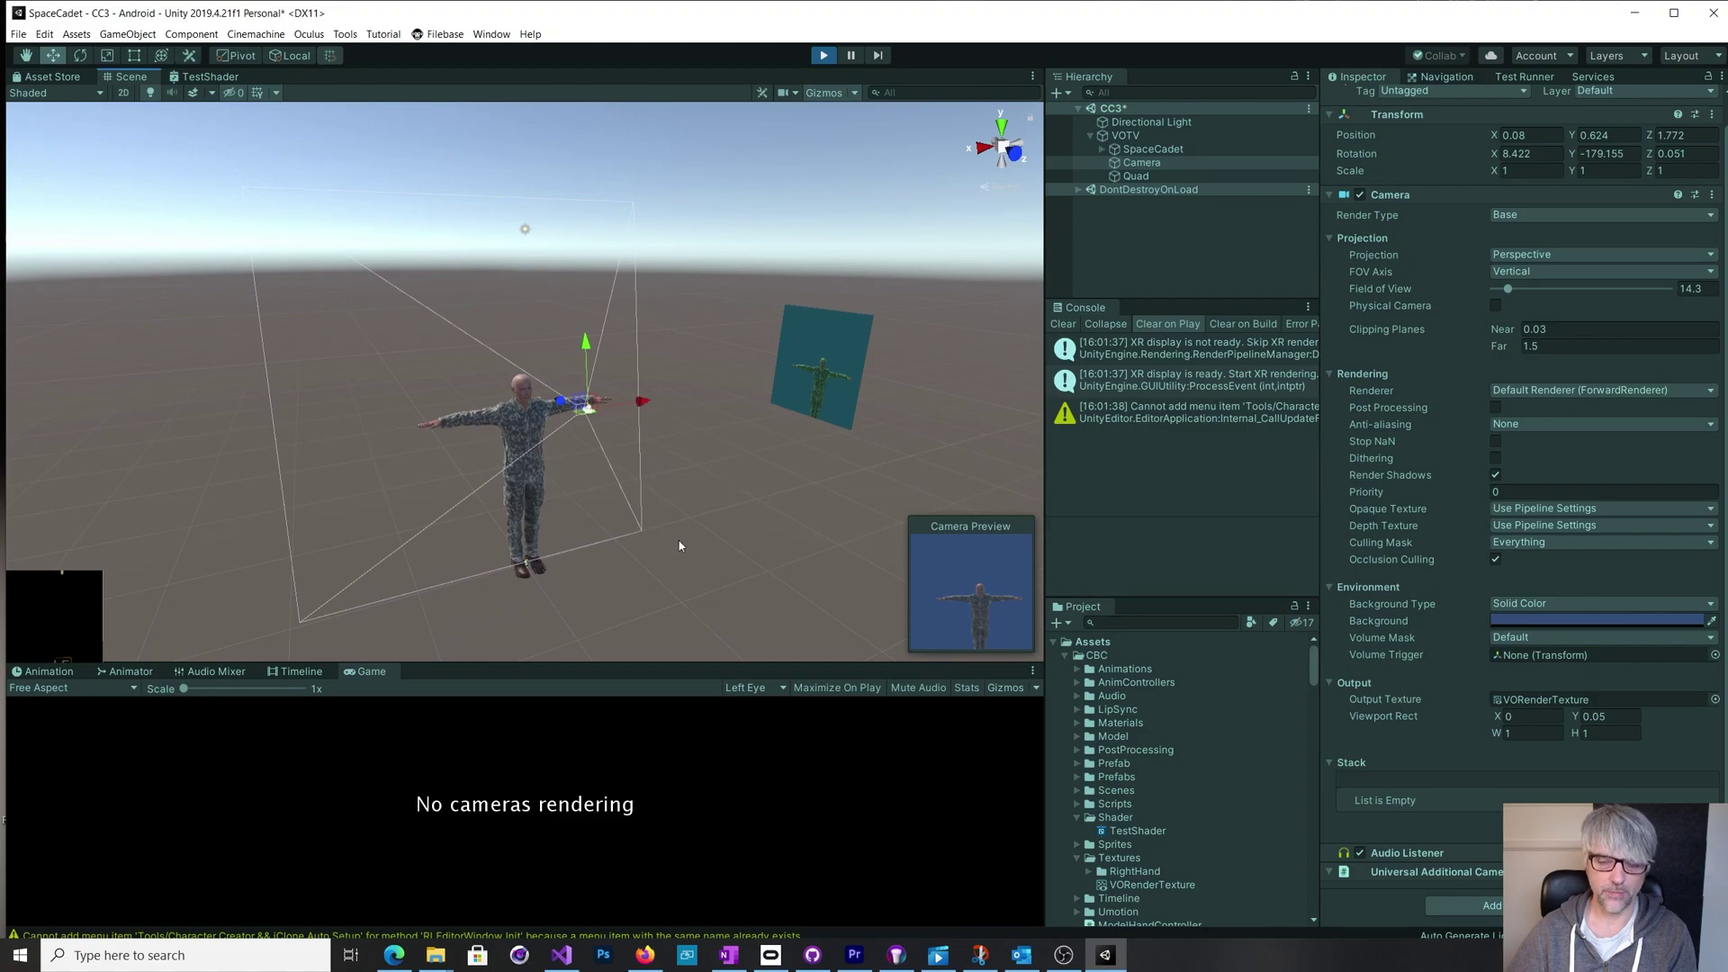
# Step: Stop the scene and check the Camera's Field of View setting
pyautogui.click(823, 57)
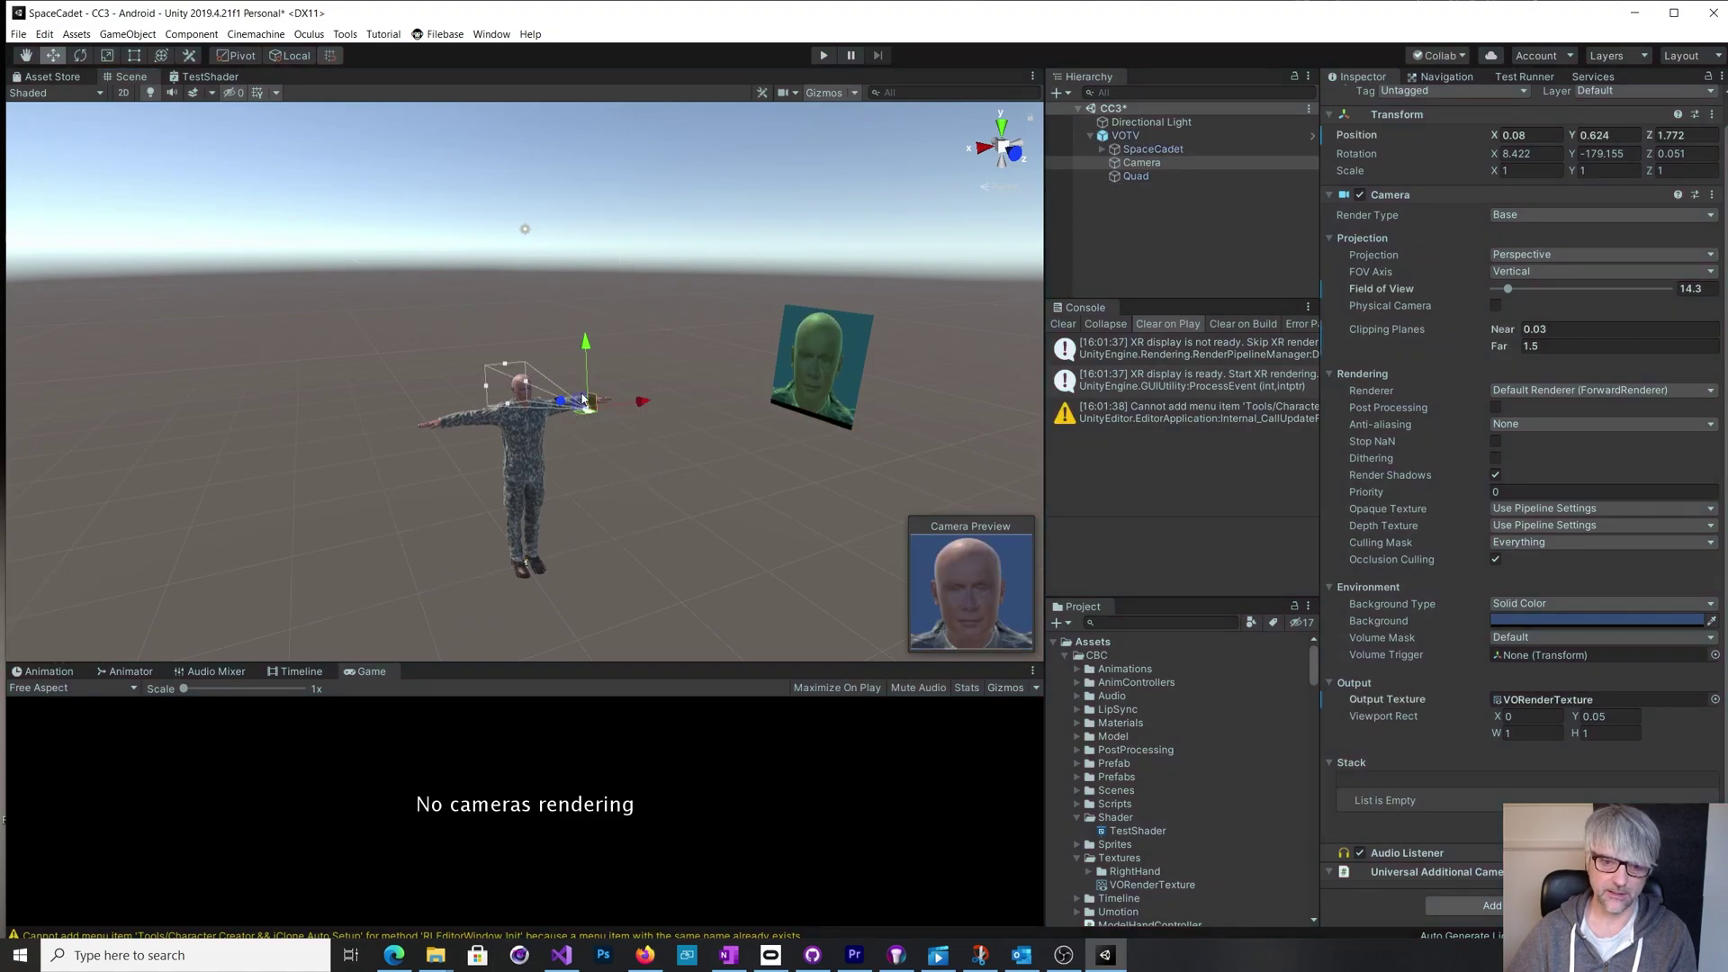
pyautogui.keyDown('alt'); pyautogui.moveTo(645, 497); pyautogui.dragTo(745, 504); pyautogui.keyUp('alt')
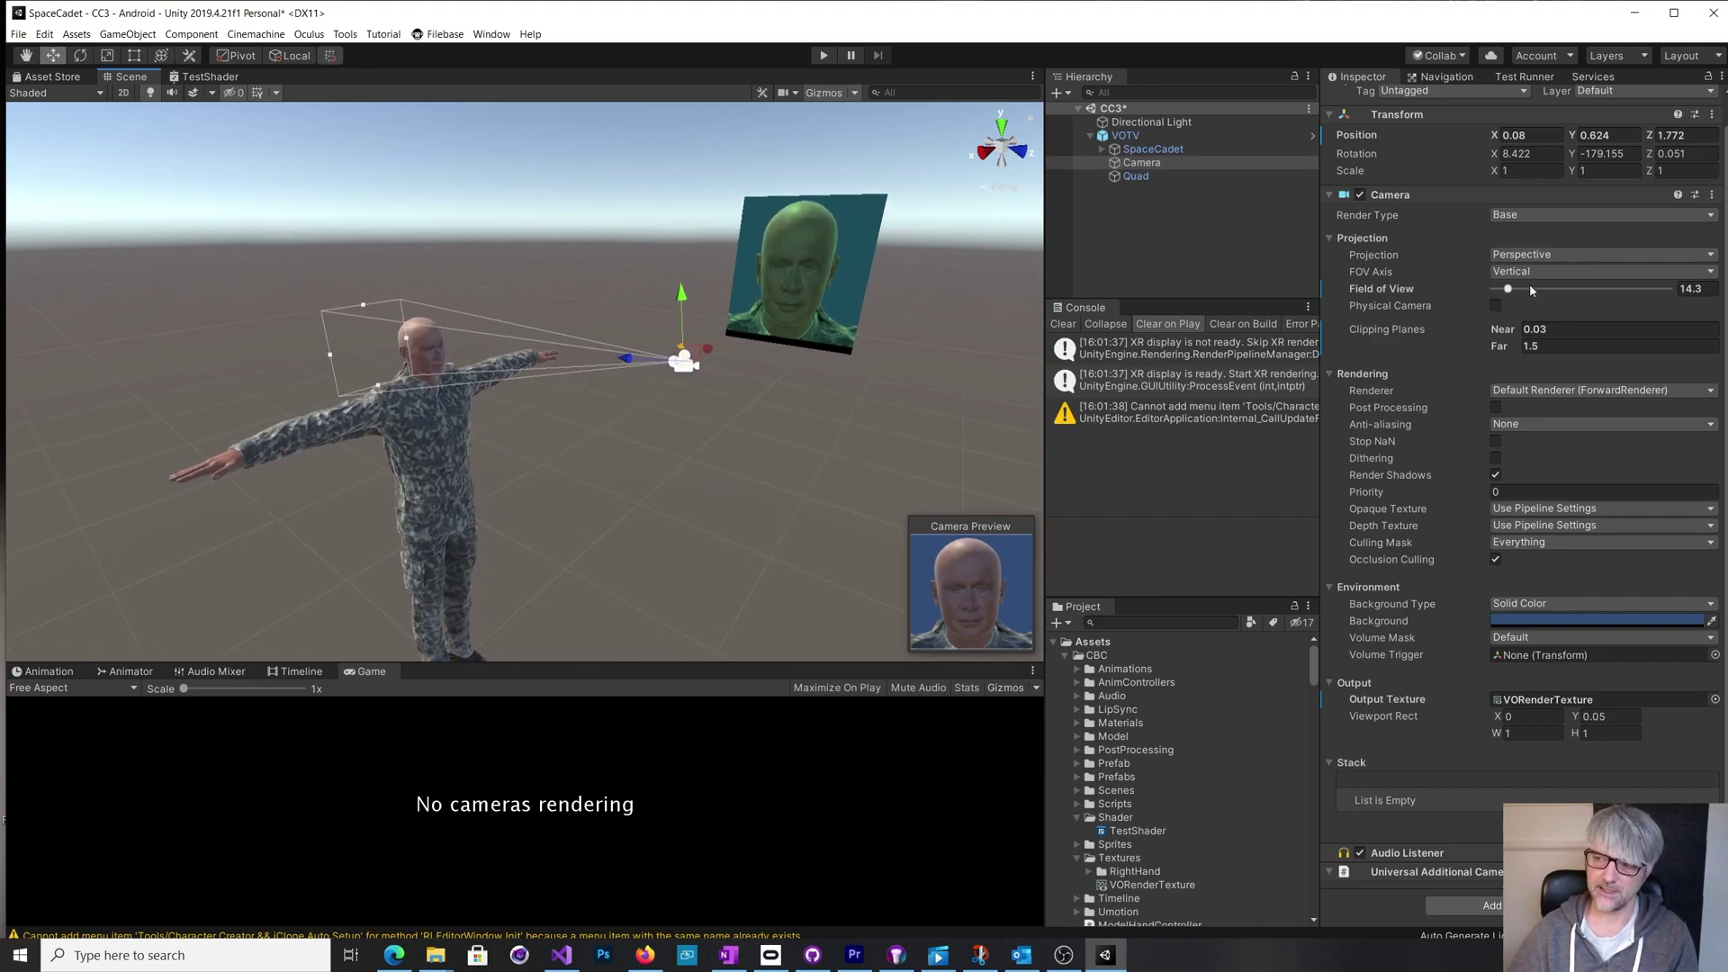
pyautogui.click(1377, 291)
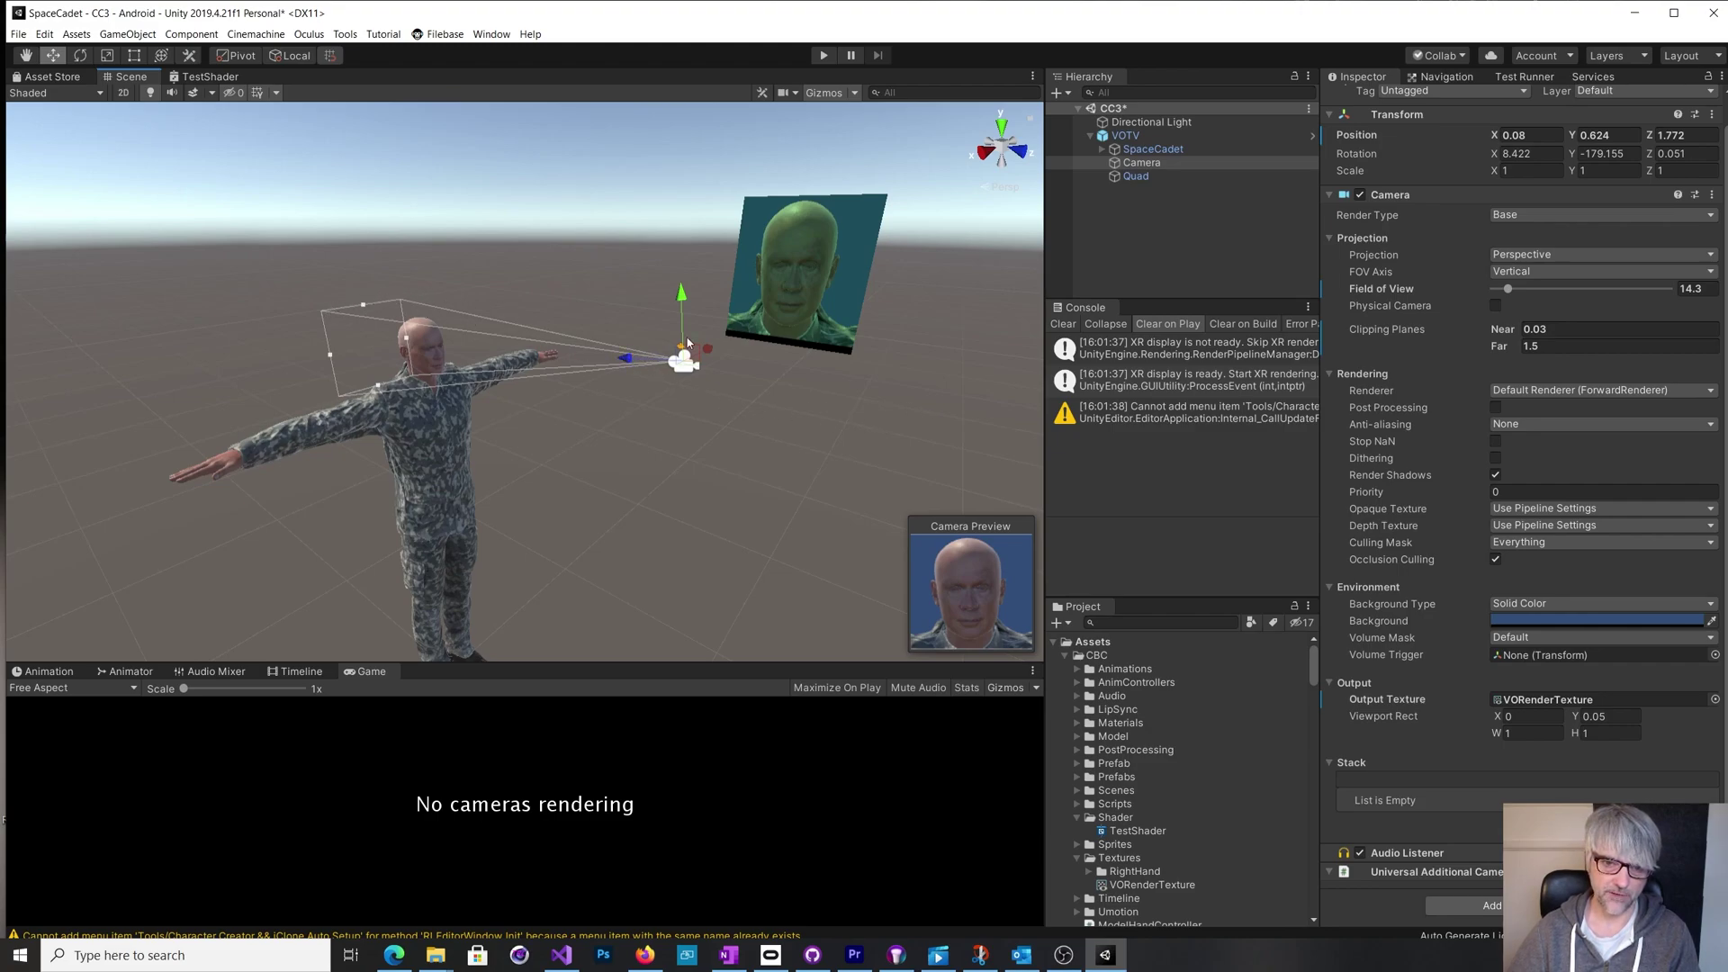
# Step: Run and stop the scene, then bring up the CameraFieldOfView script in Visual Studio
pyautogui.click(823, 55)
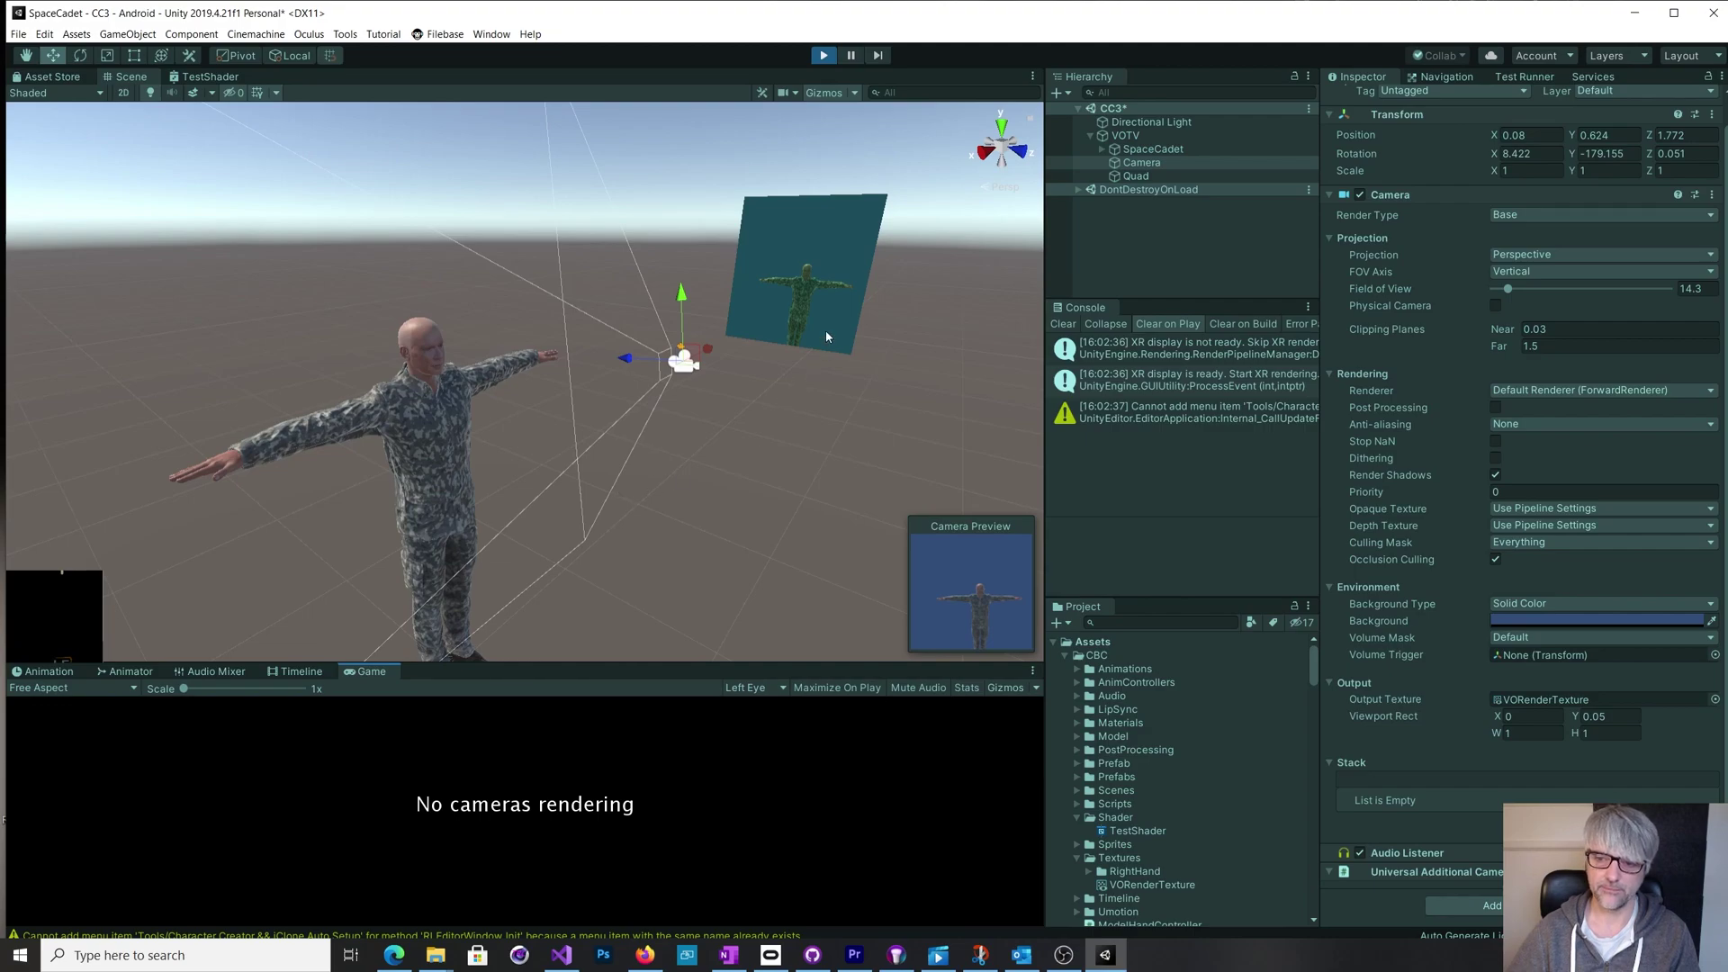
pyautogui.click(822, 56)
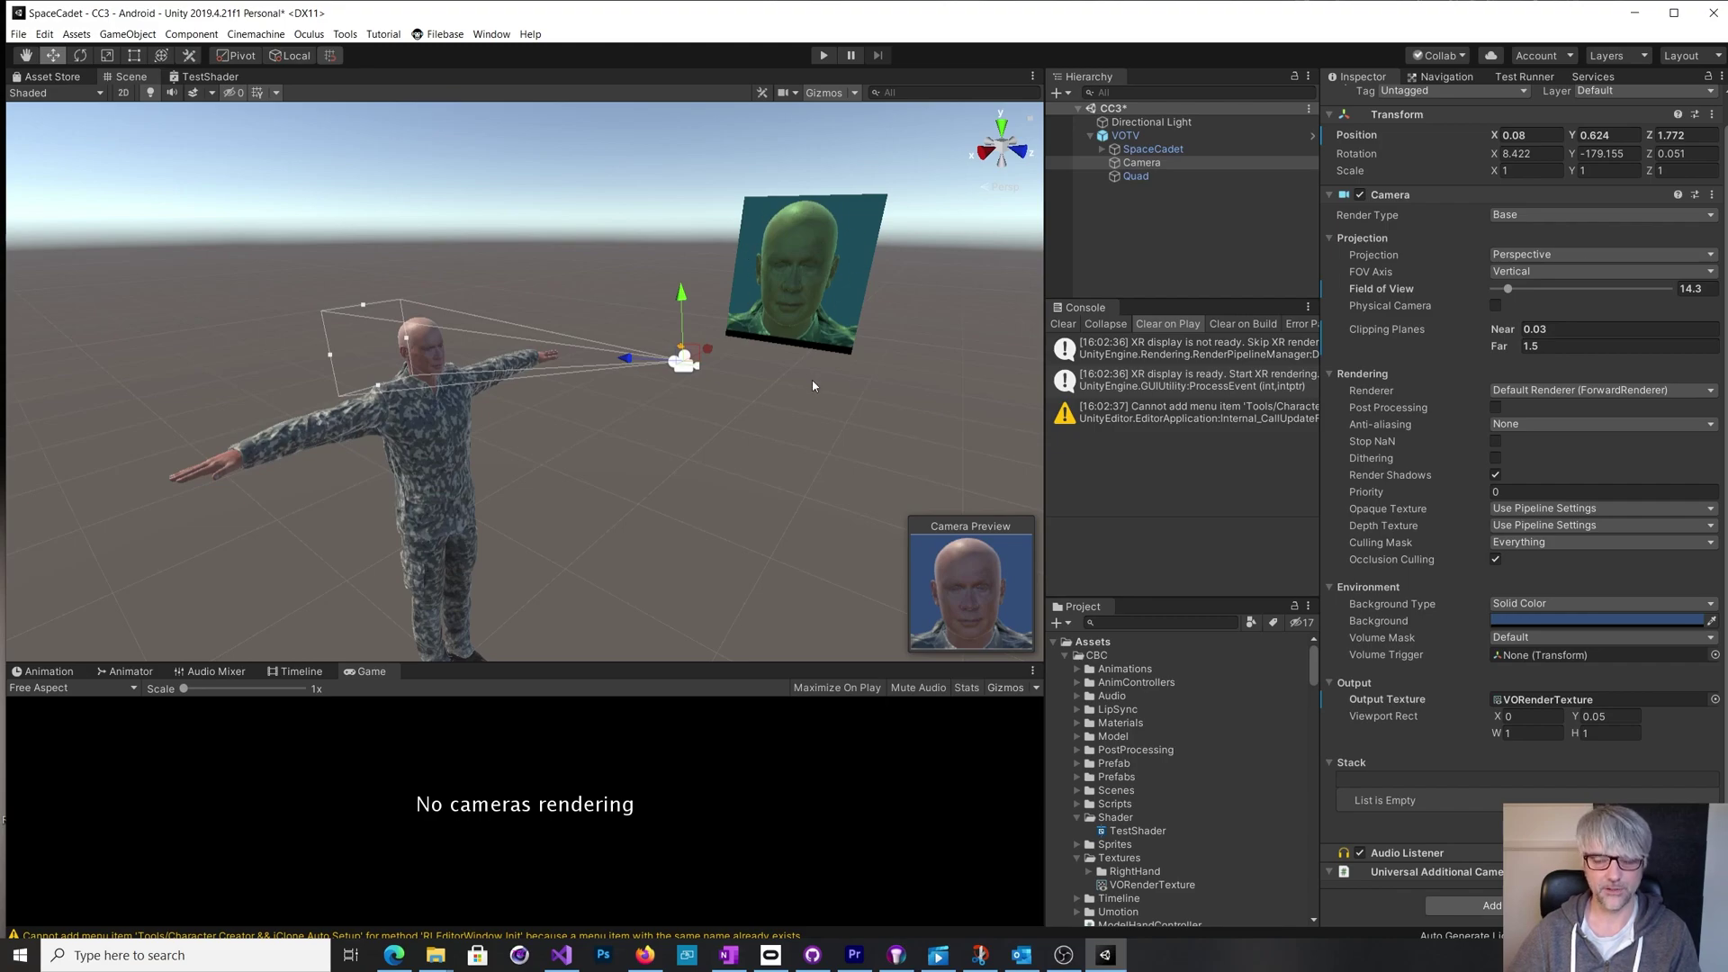
pyautogui.moveTo(1141, 162)
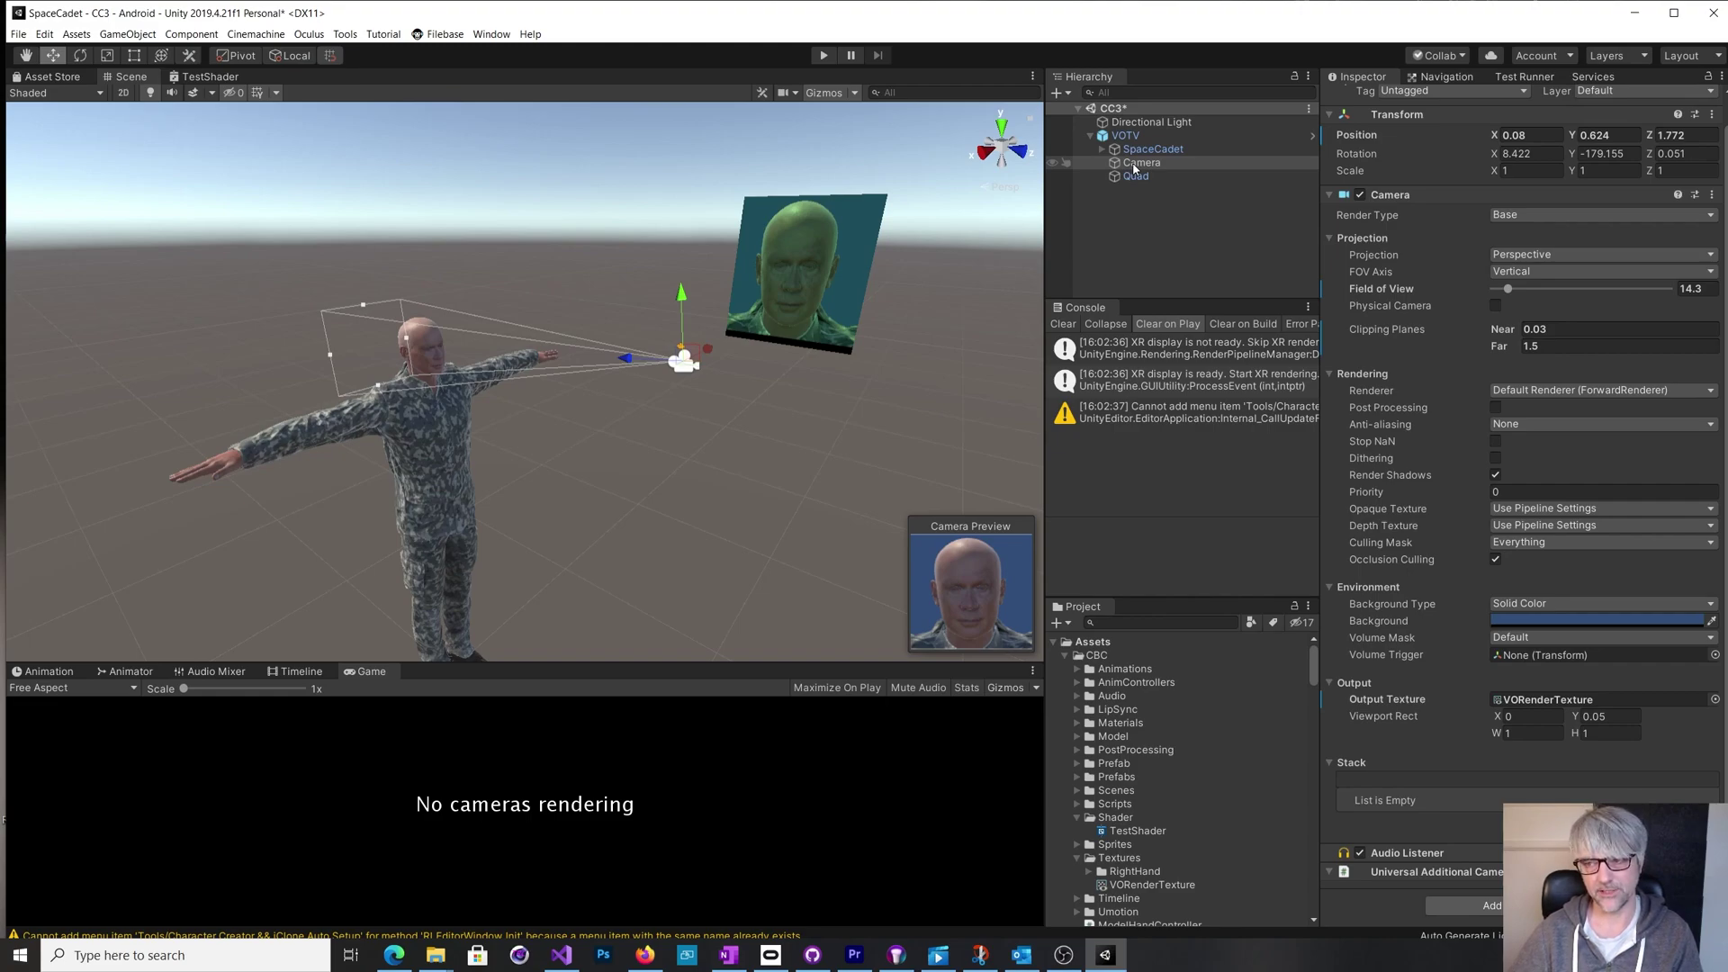
pyautogui.click(560, 955)
# Step: Review the CameraFieldOfView class, its Start method and the Camera stereoTargetEye line
pyautogui.click(736, 433)
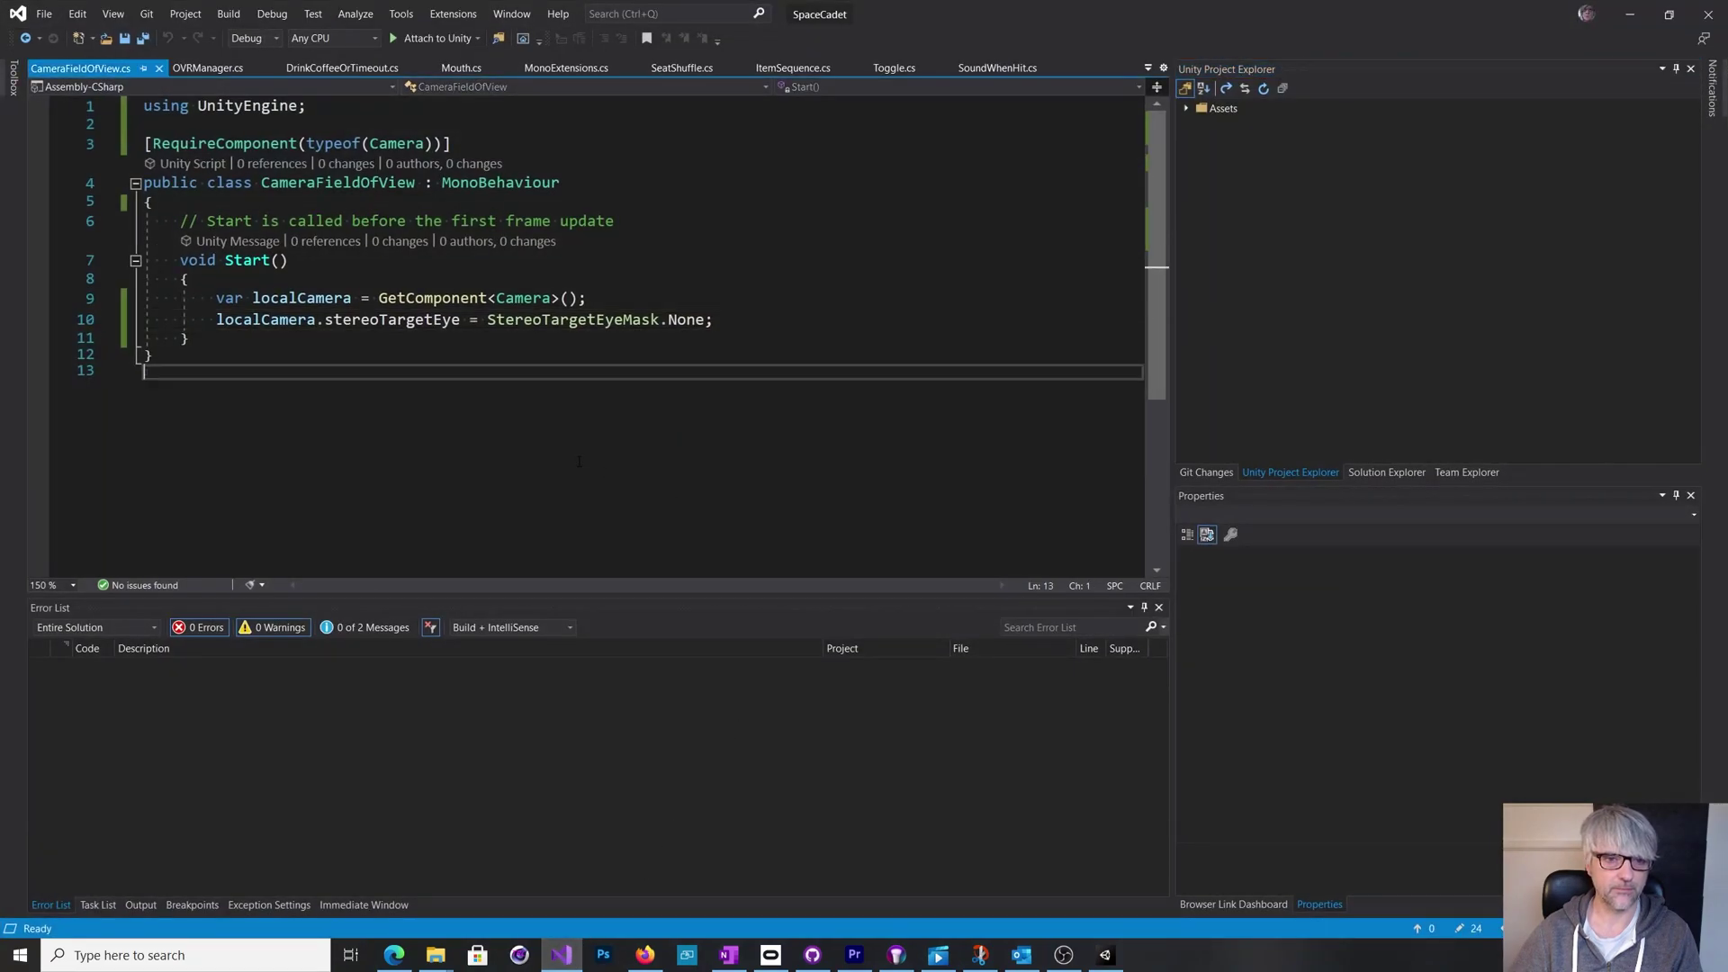
pyautogui.doubleClick(324, 182)
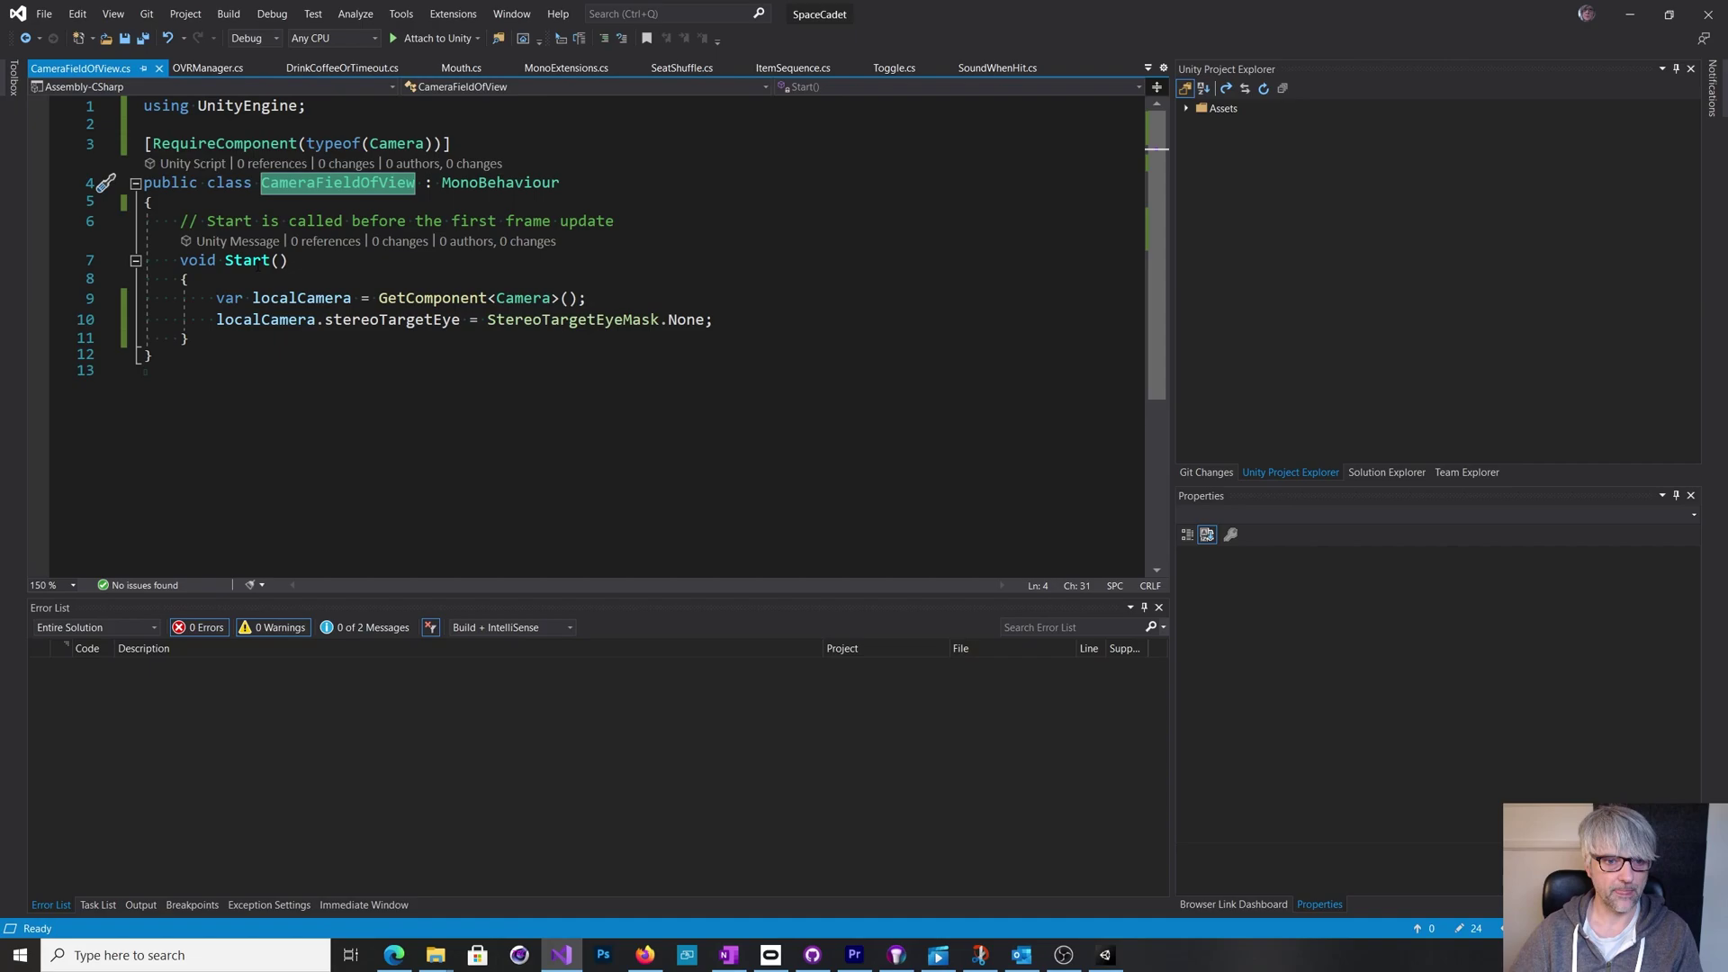
pyautogui.doubleClick(247, 260)
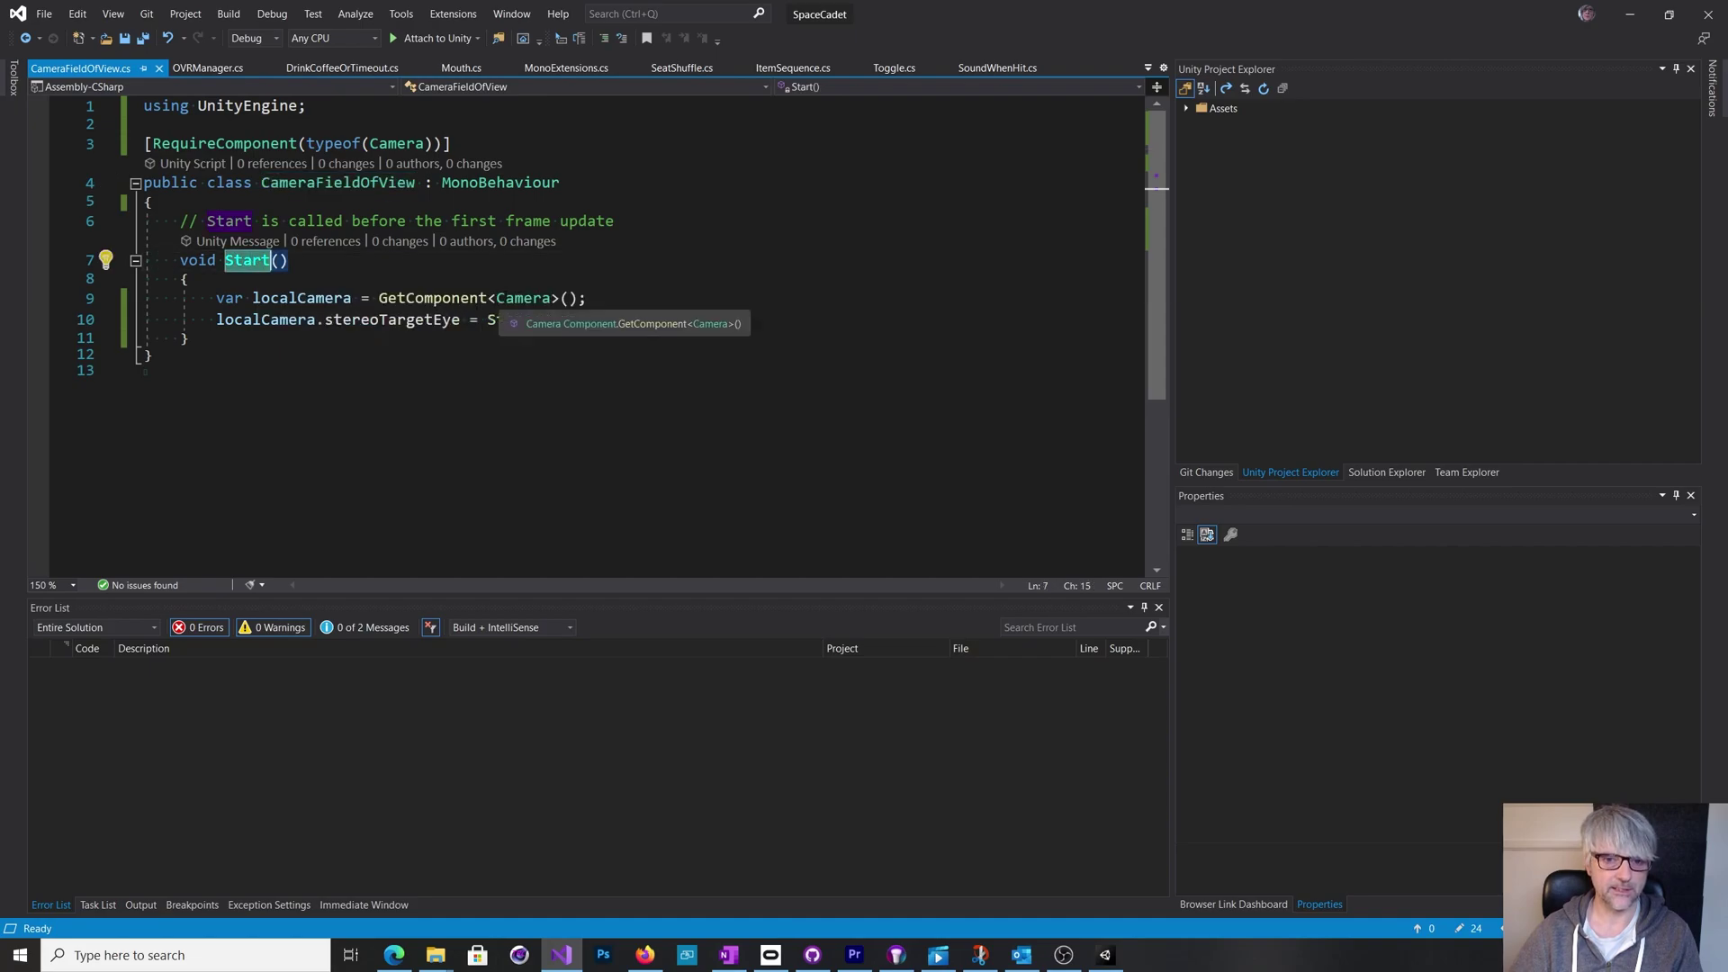
pyautogui.doubleClick(521, 297)
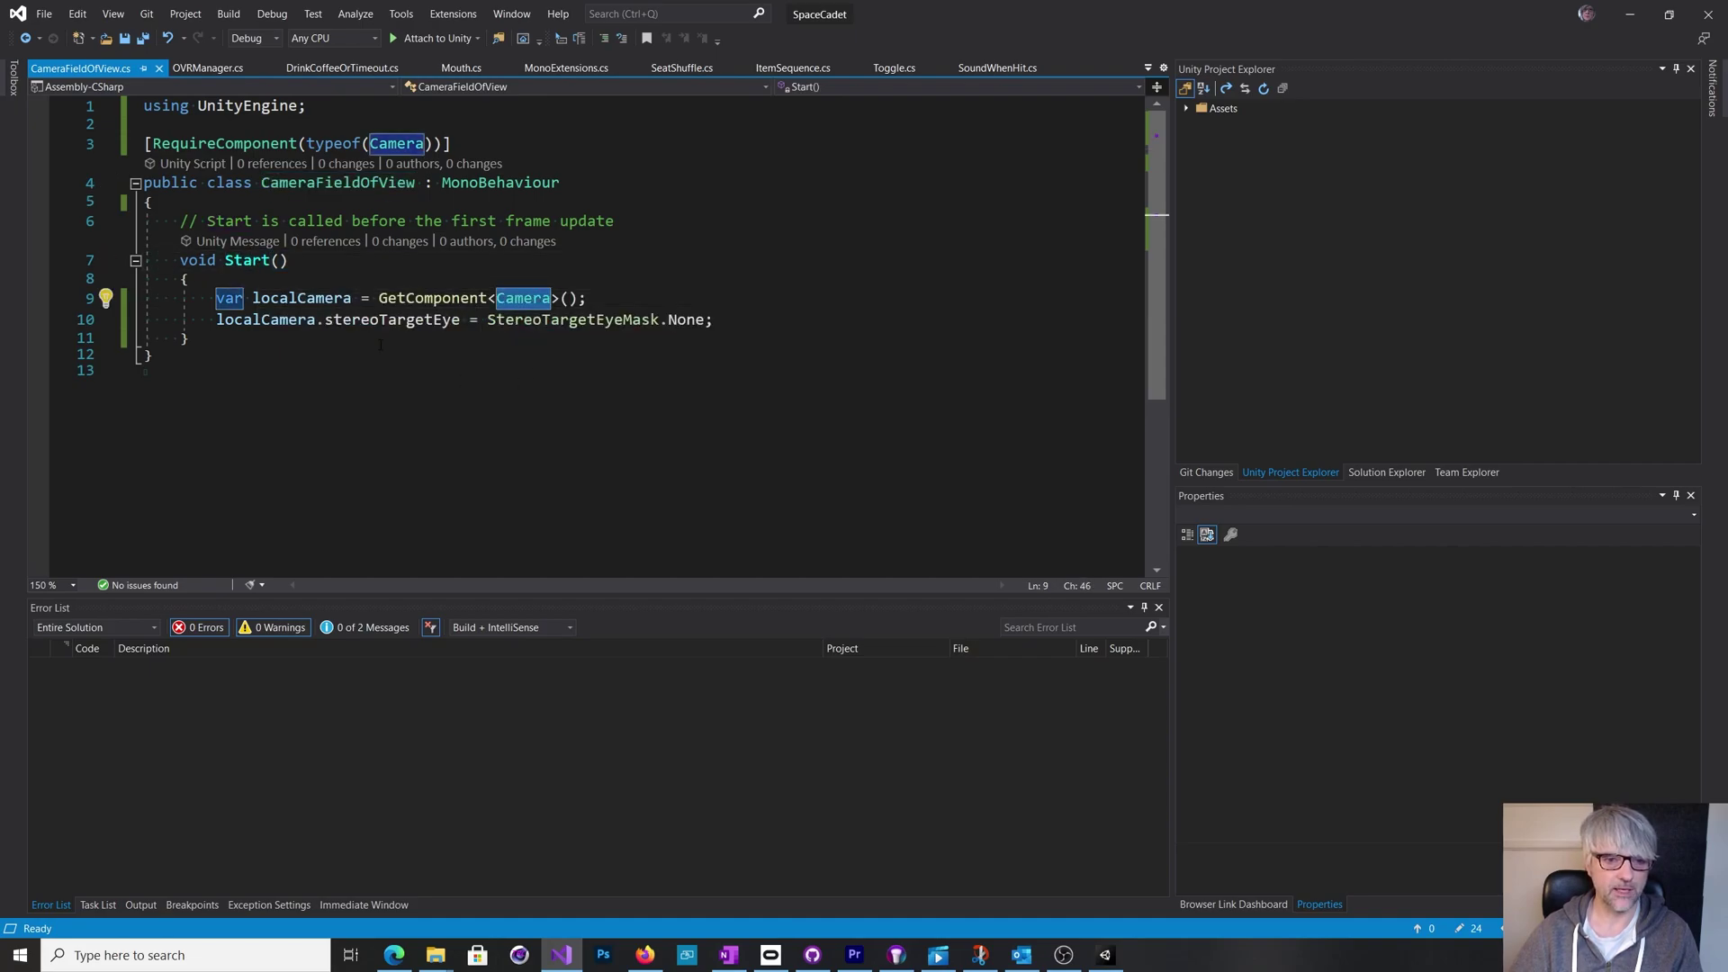
pyautogui.doubleClick(352, 320)
pyautogui.moveTo(216, 320); pyautogui.dragTo(461, 320)
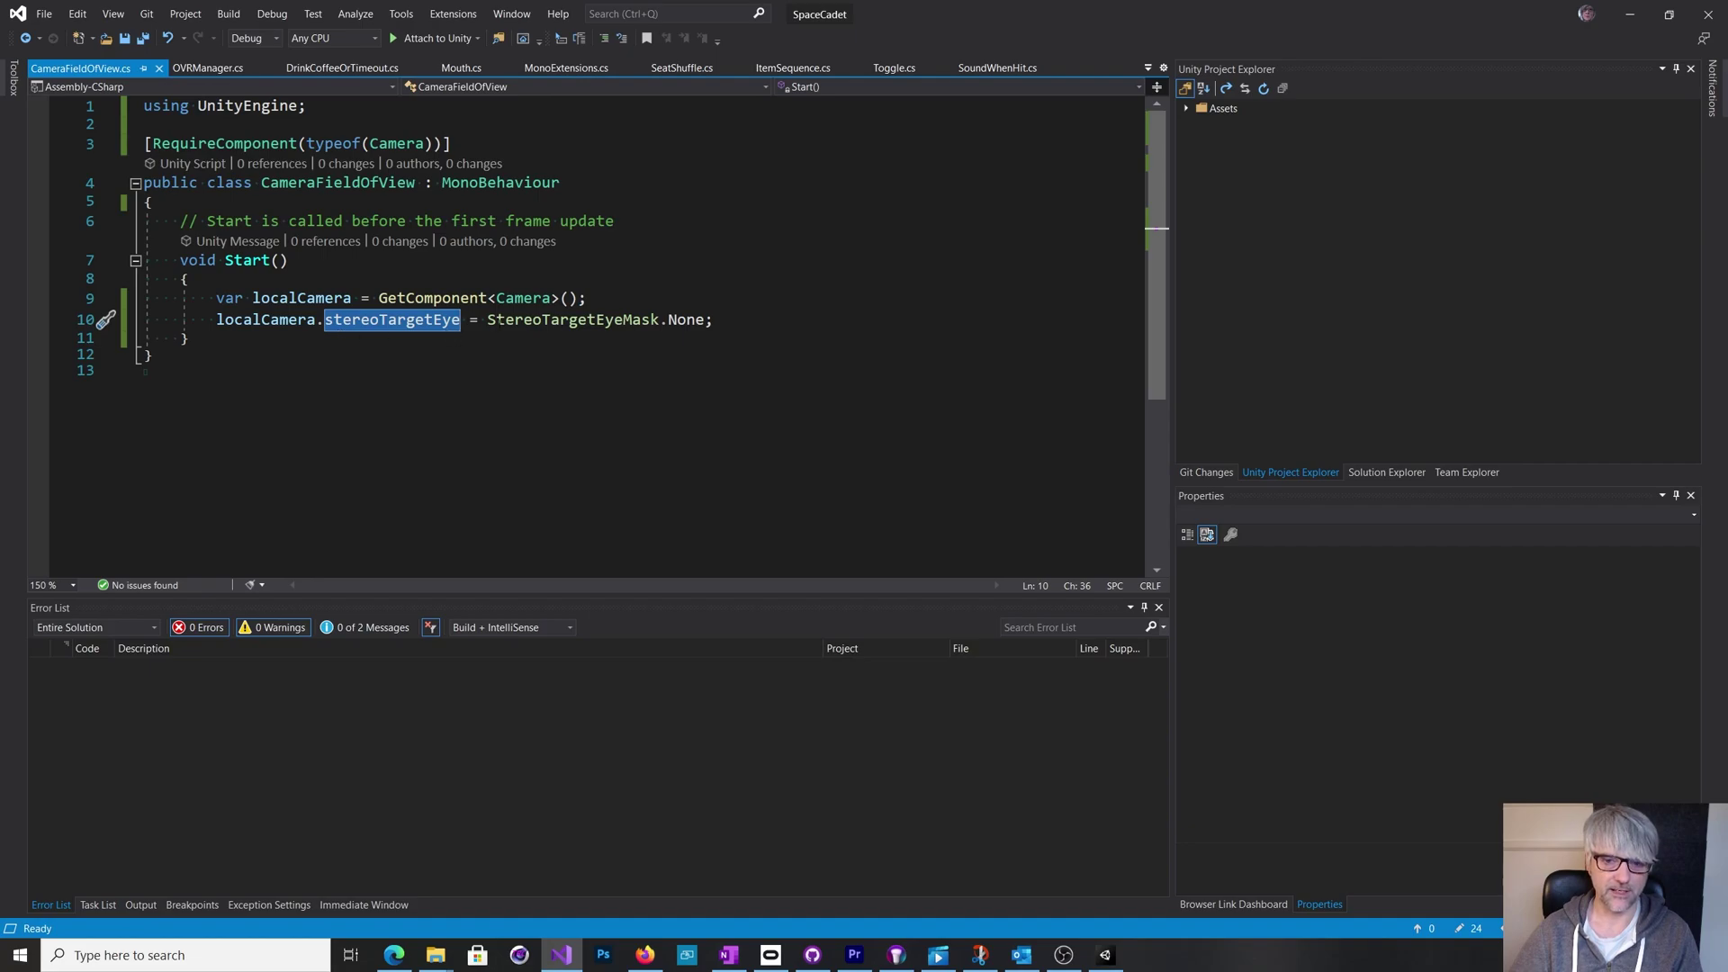
pyautogui.press('End')
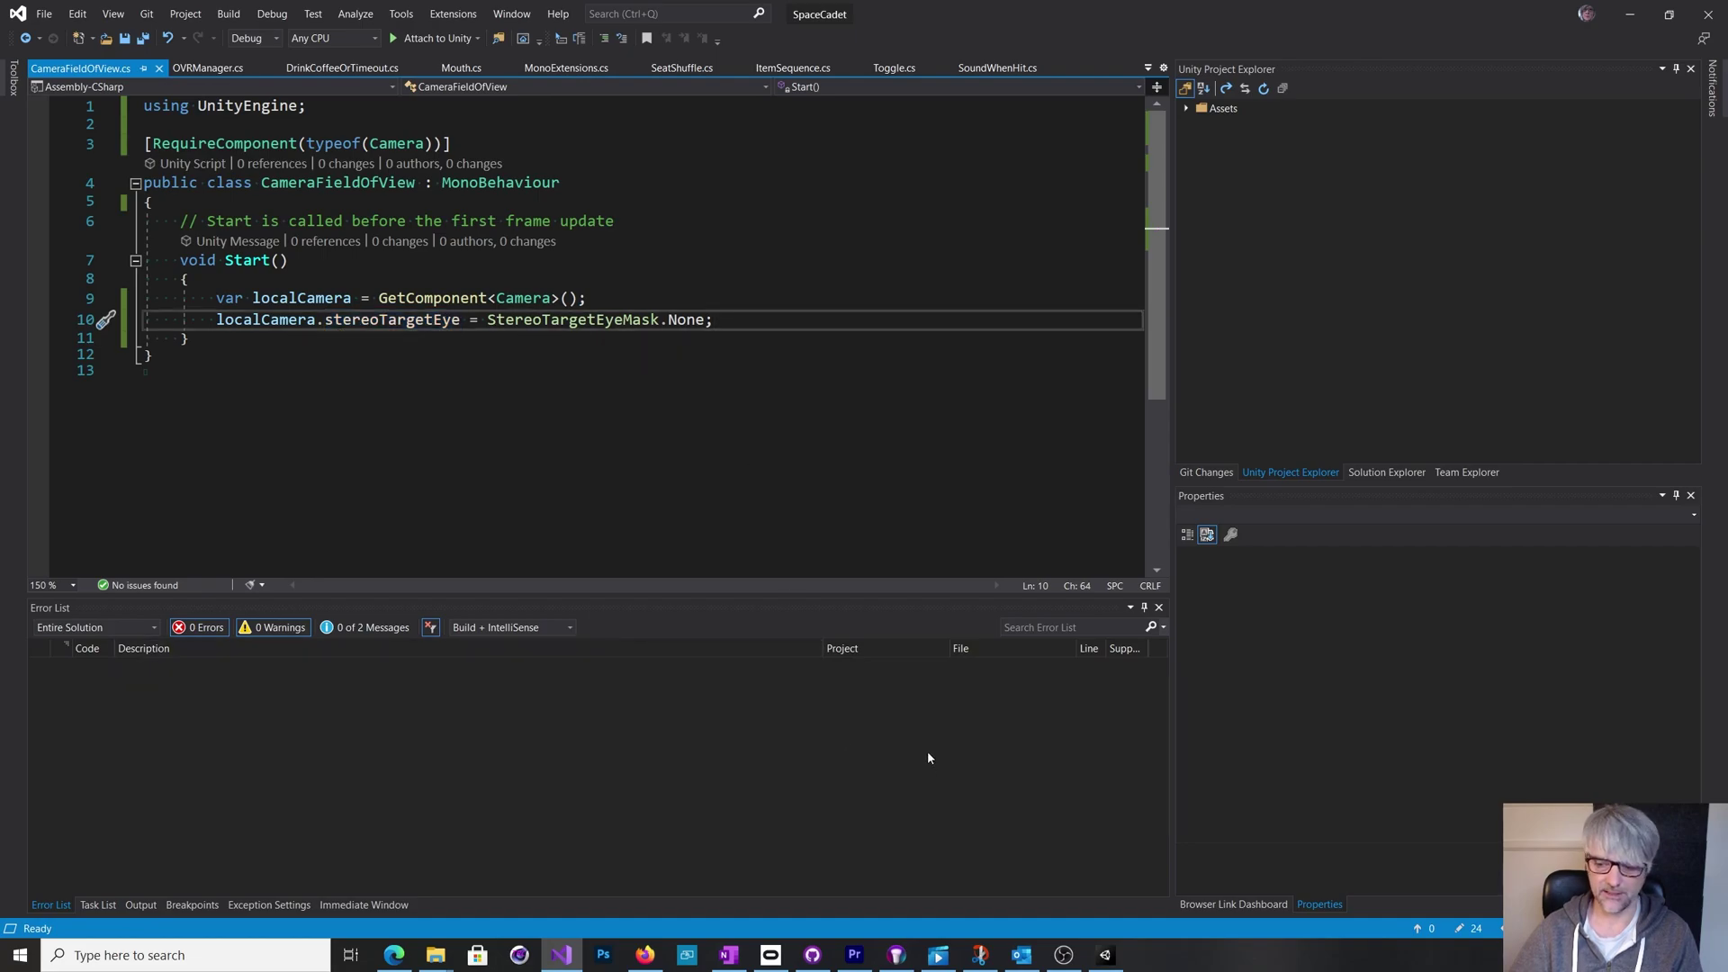
# Step: Drag CameraFieldOfView from the Scripts folder onto Camera in the Hierarchy
pyautogui.click(1105, 956)
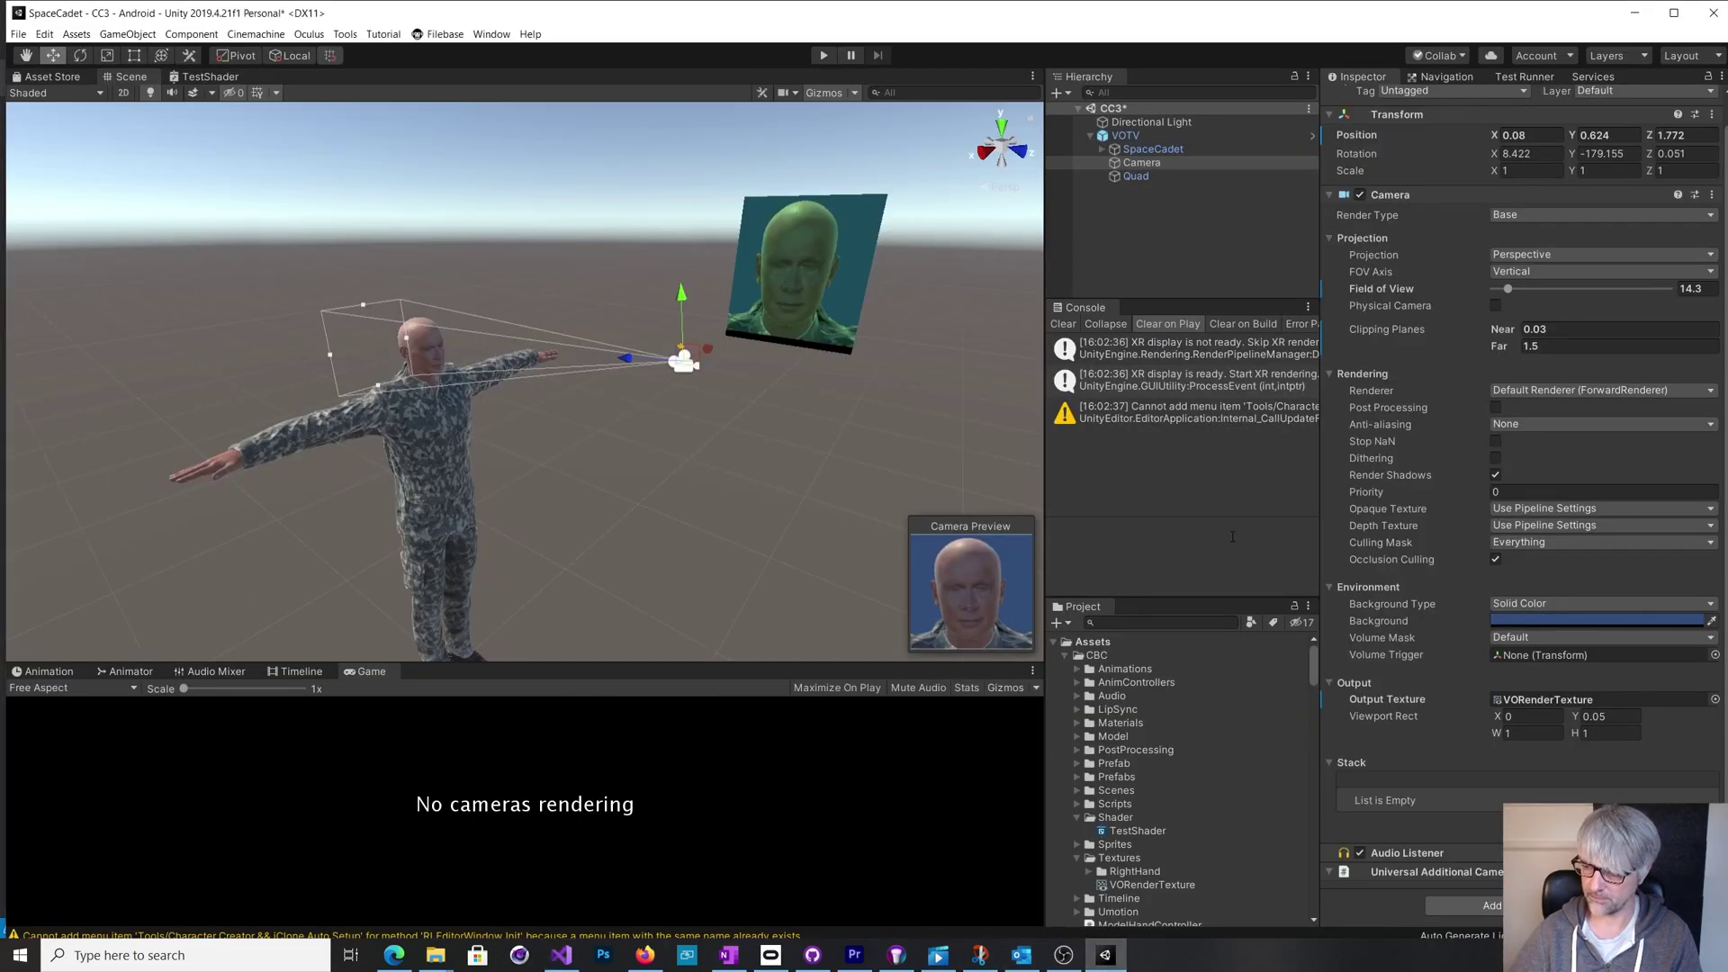
pyautogui.scroll(-10, 1190, 742)
pyautogui.scroll(-3, 1189, 742)
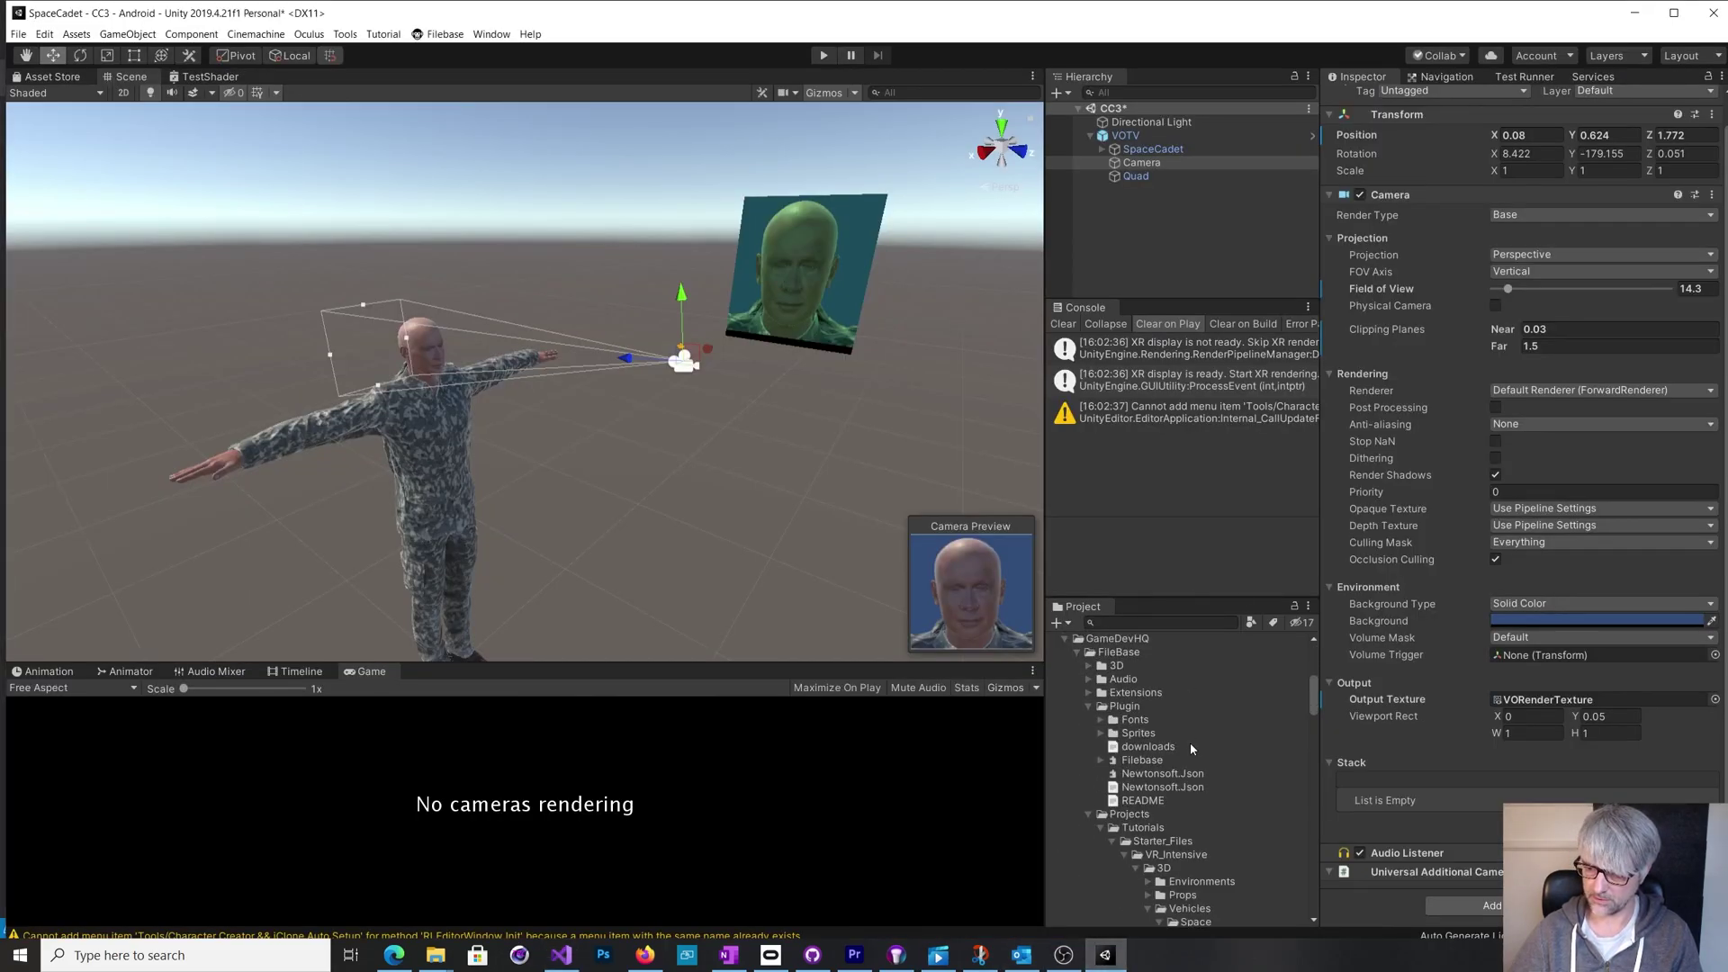
pyautogui.scroll(-4, 1189, 742)
pyautogui.scroll(5, 1190, 746)
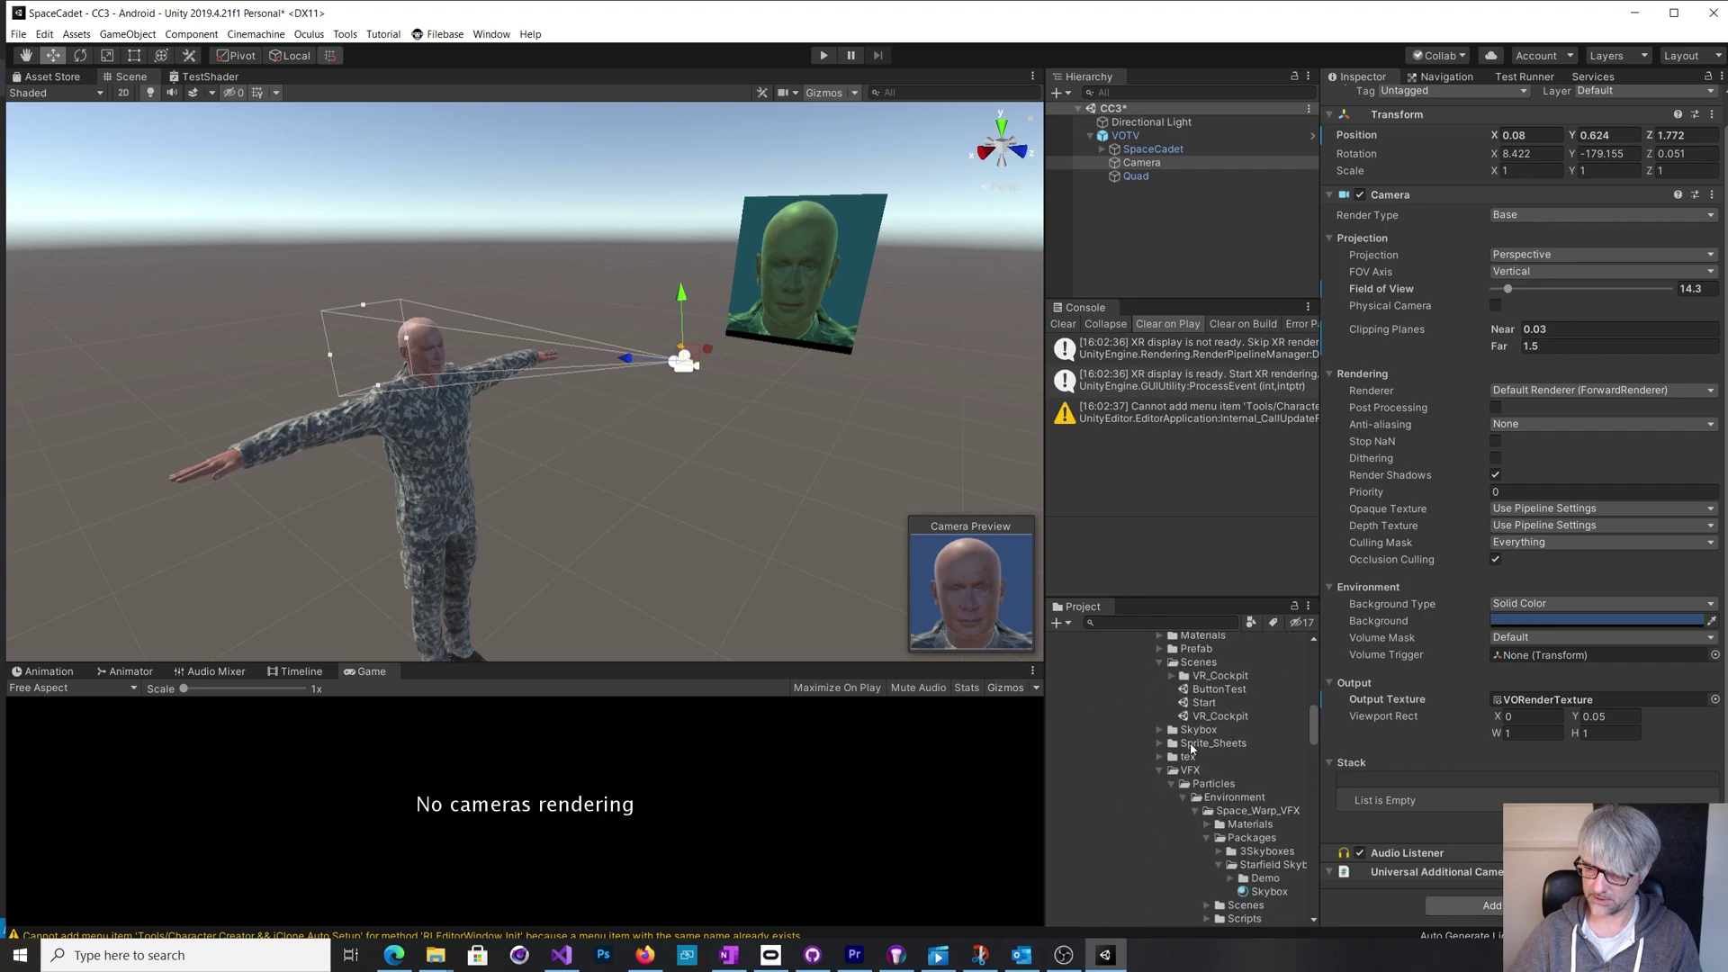
pyautogui.scroll(5, 1189, 742)
pyautogui.scroll(5, 1195, 738)
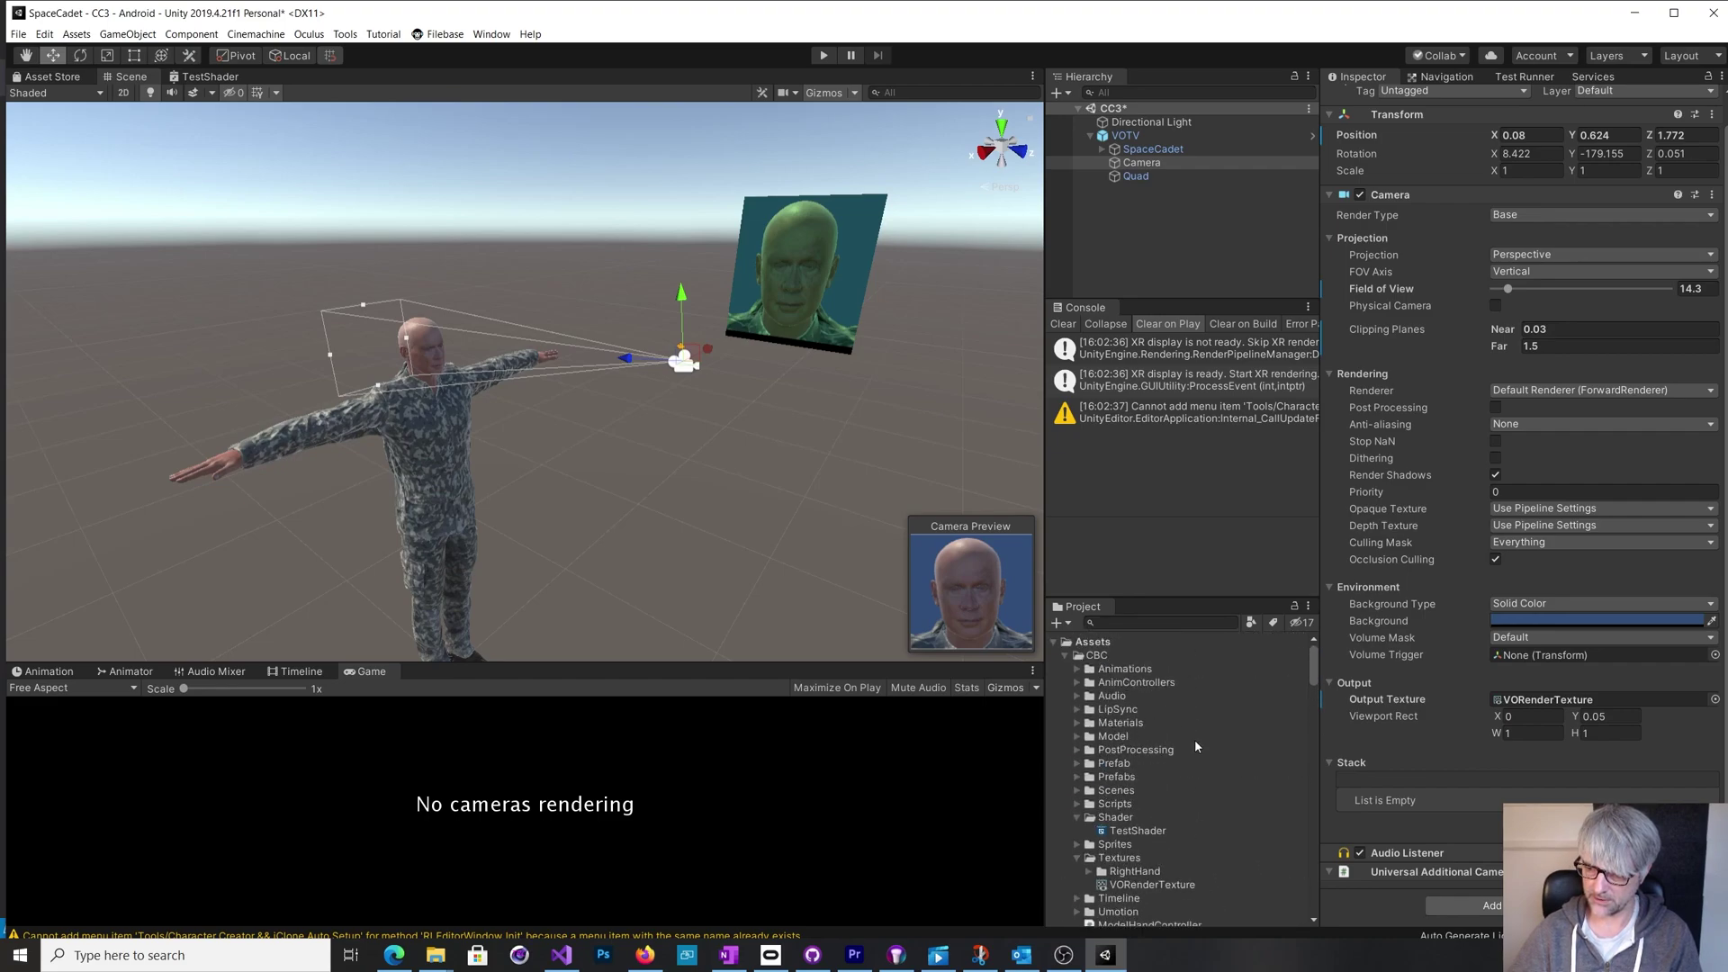
pyautogui.click(1077, 805)
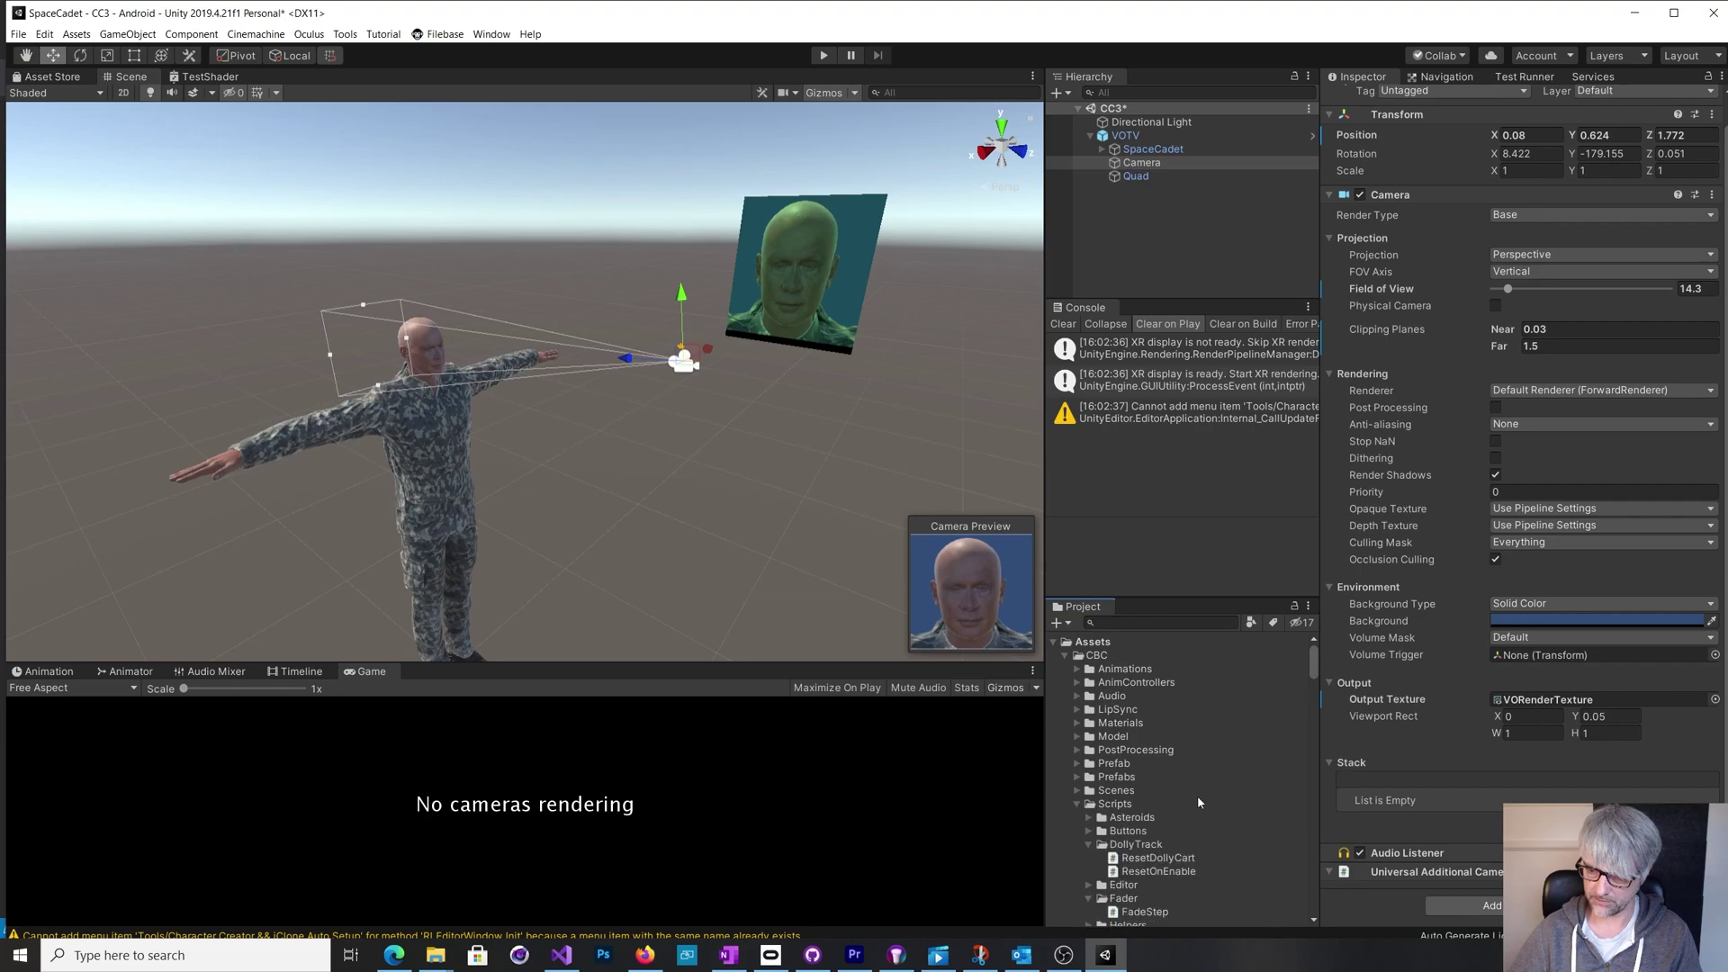
pyautogui.scroll(-3, 1197, 795)
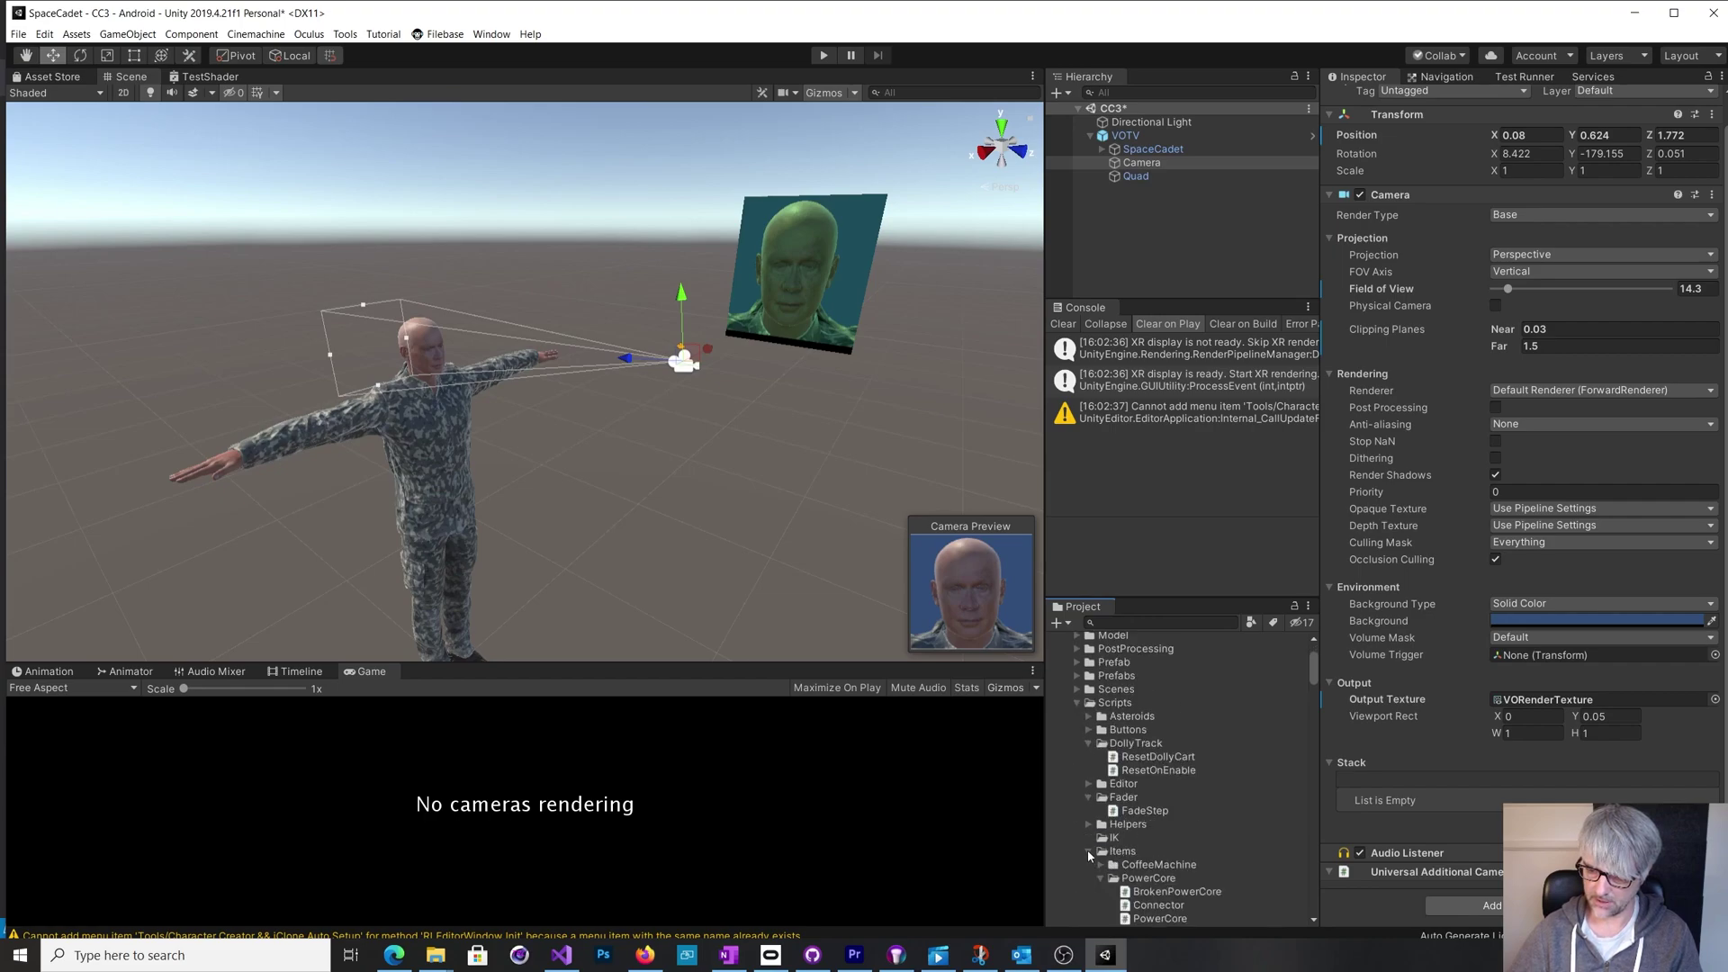
pyautogui.scroll(-3, 1087, 850)
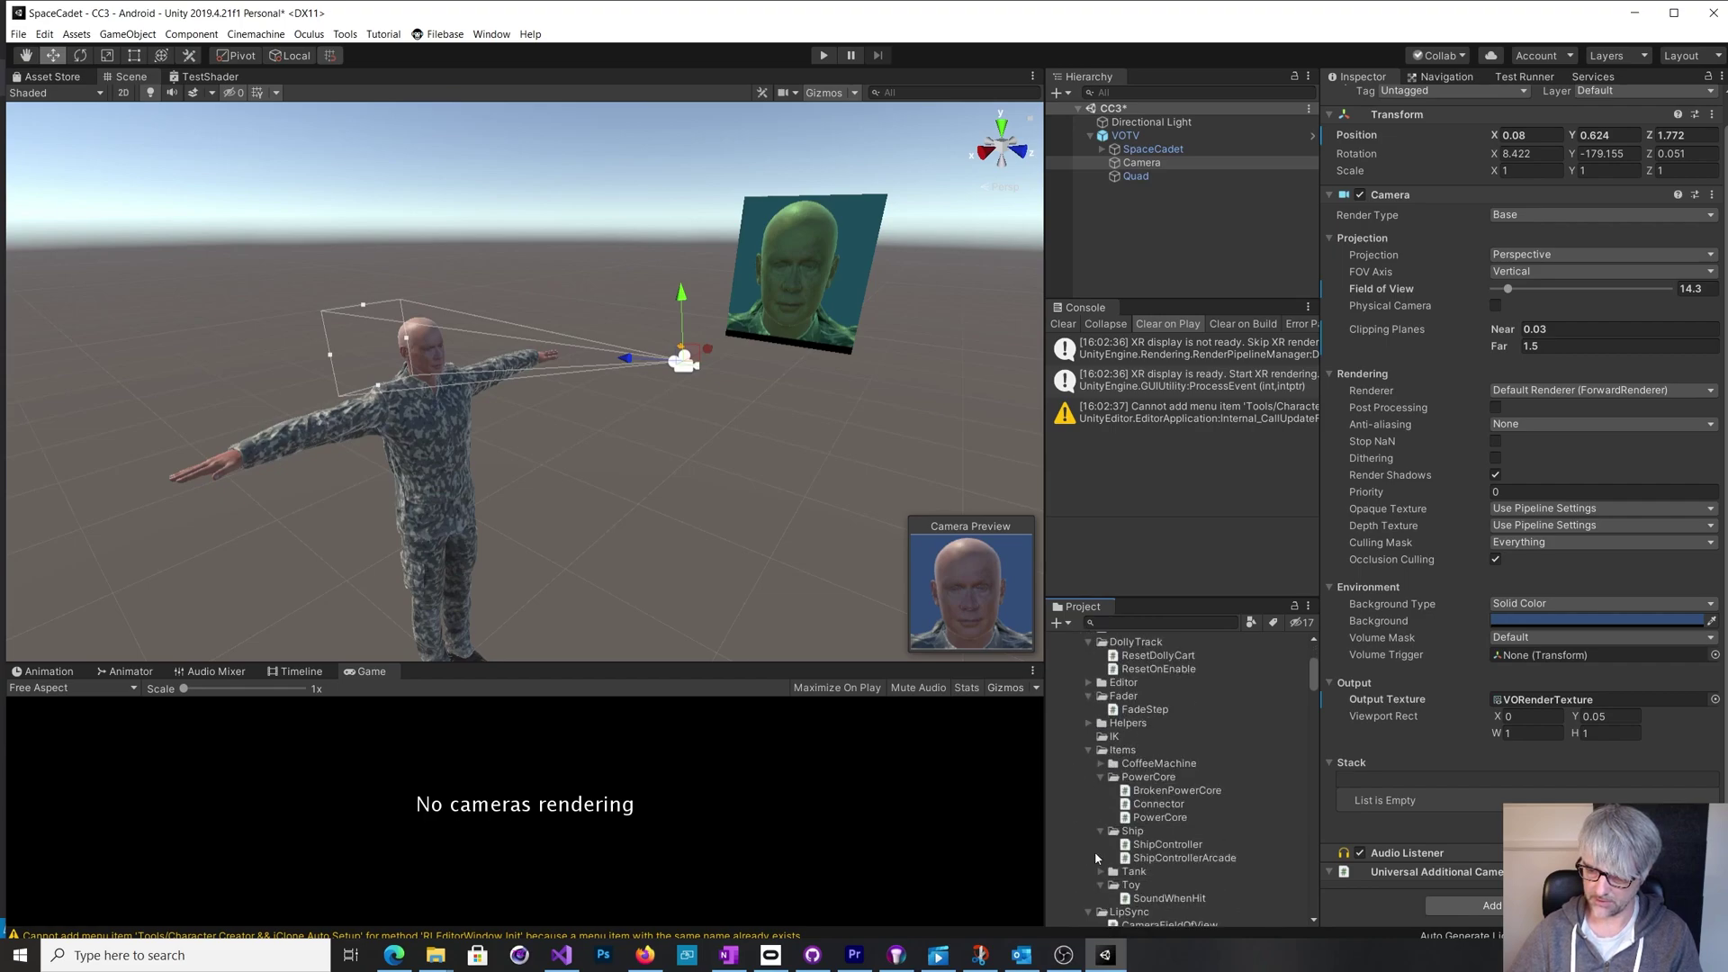
pyautogui.scroll(-3, 1164, 830)
pyautogui.click(1160, 824)
pyautogui.moveTo(1160, 827); pyautogui.dragTo(1139, 164)
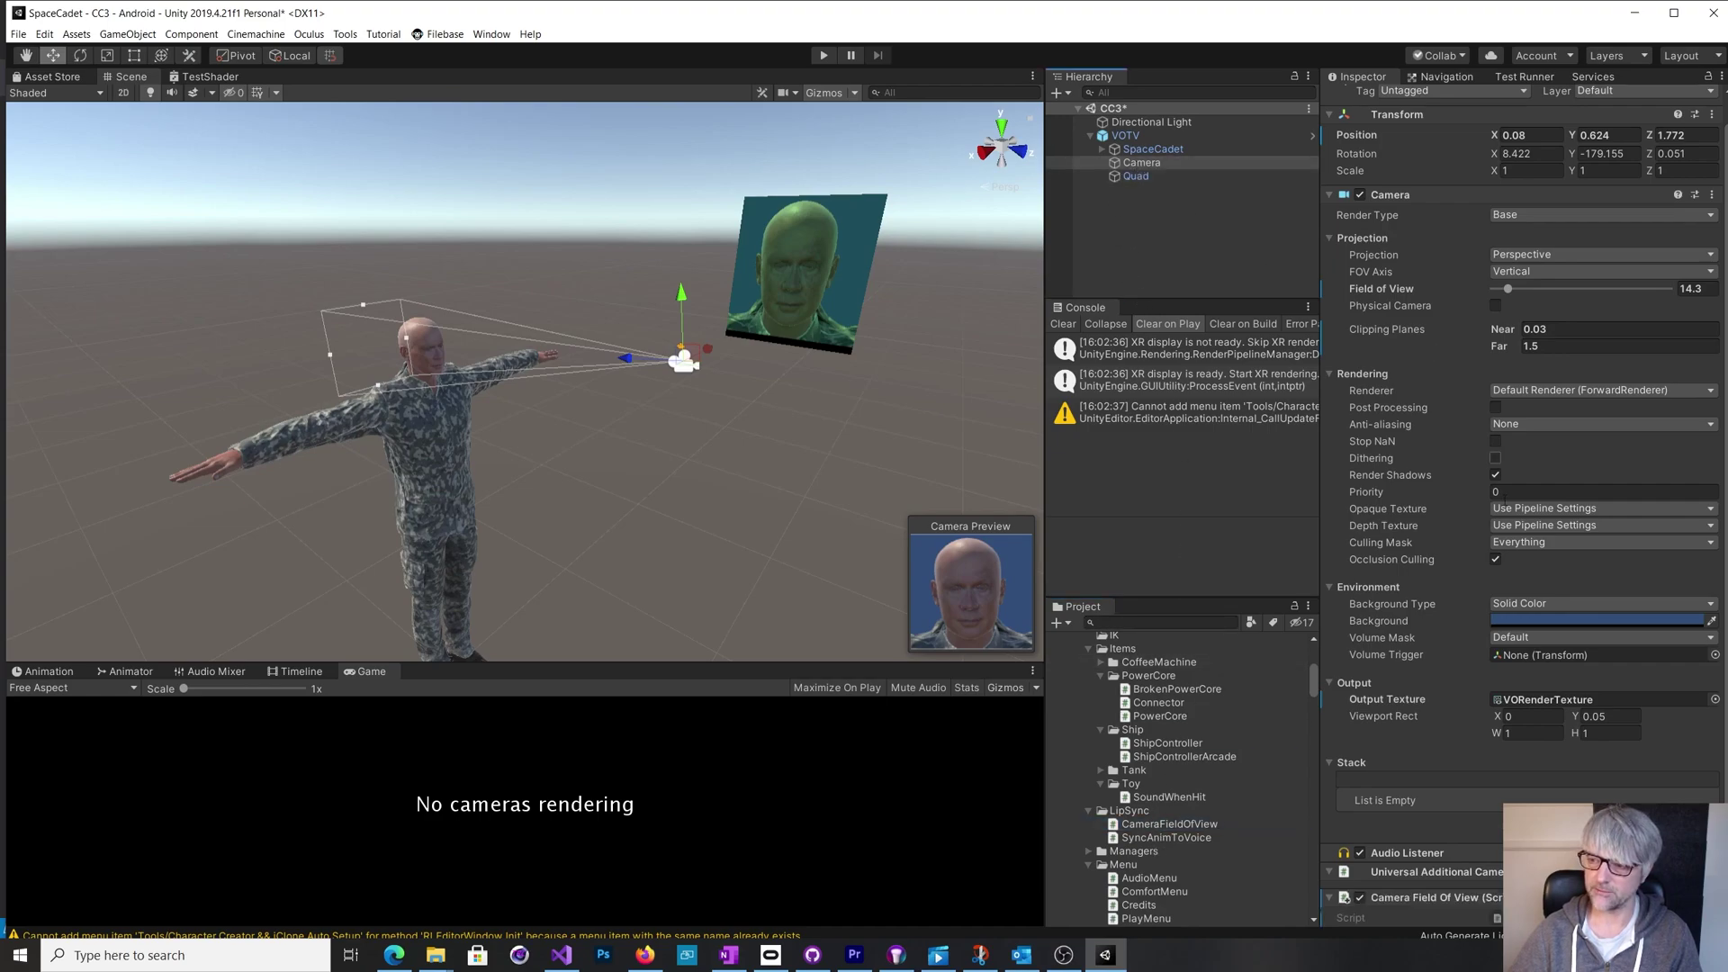
pyautogui.scroll(-1, 1528, 610)
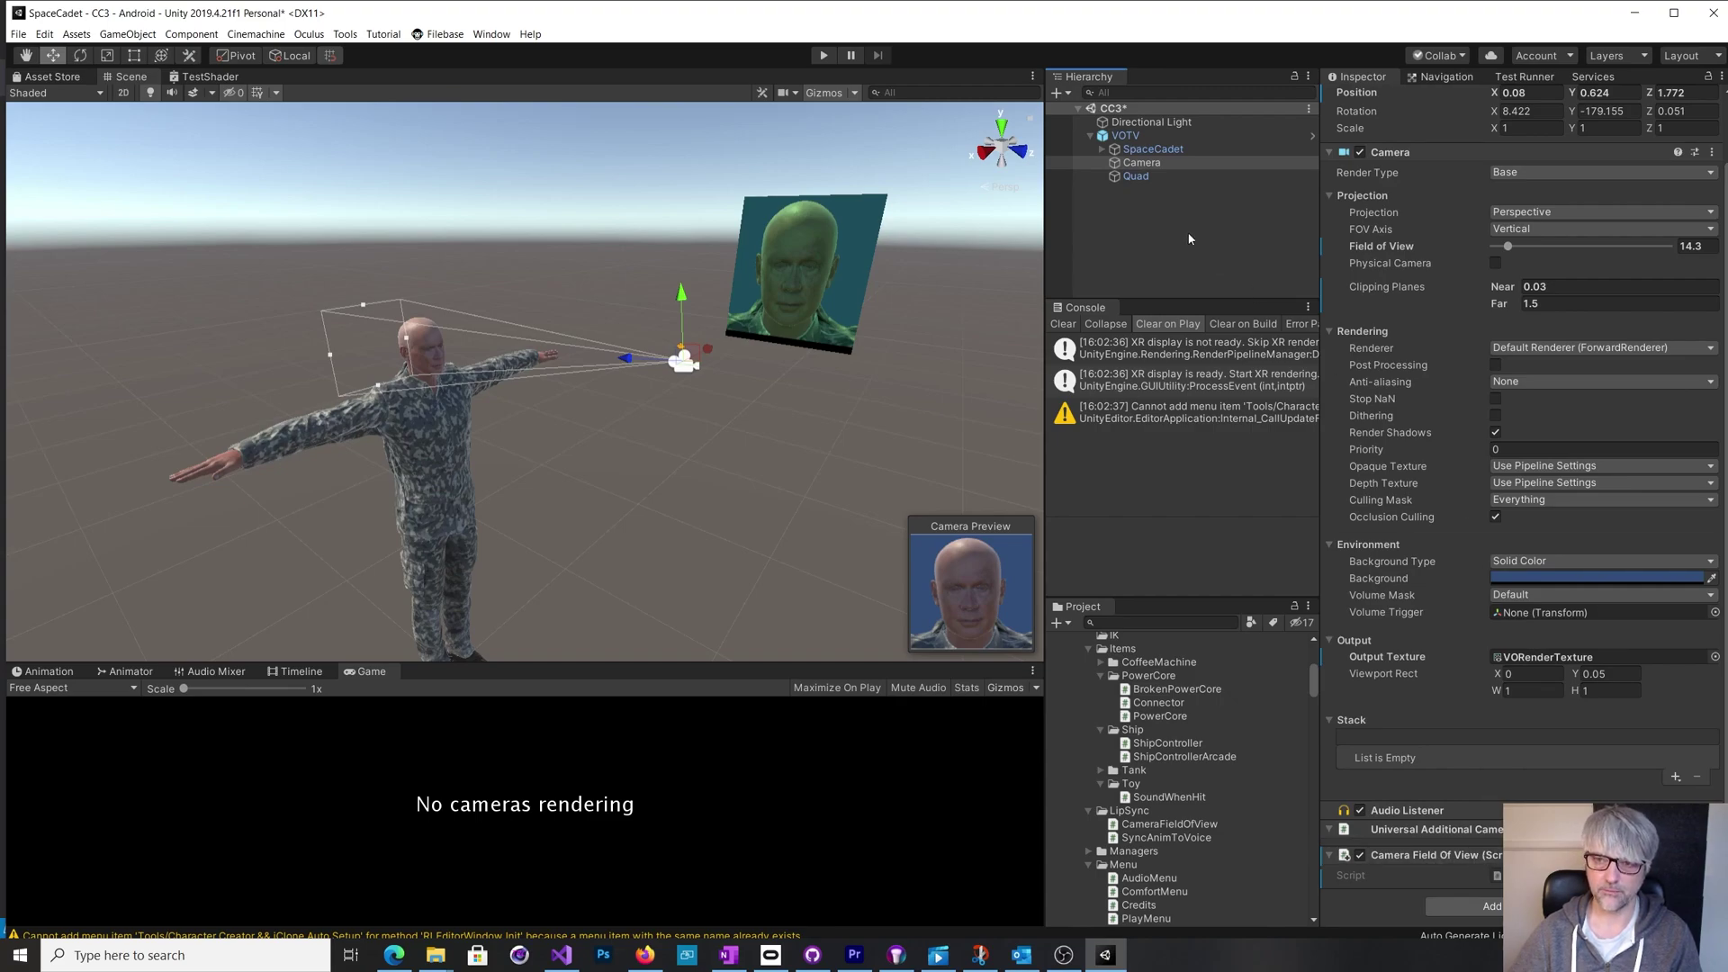
# Step: Play the scene with CameraFieldOfView now on the camera
pyautogui.click(822, 56)
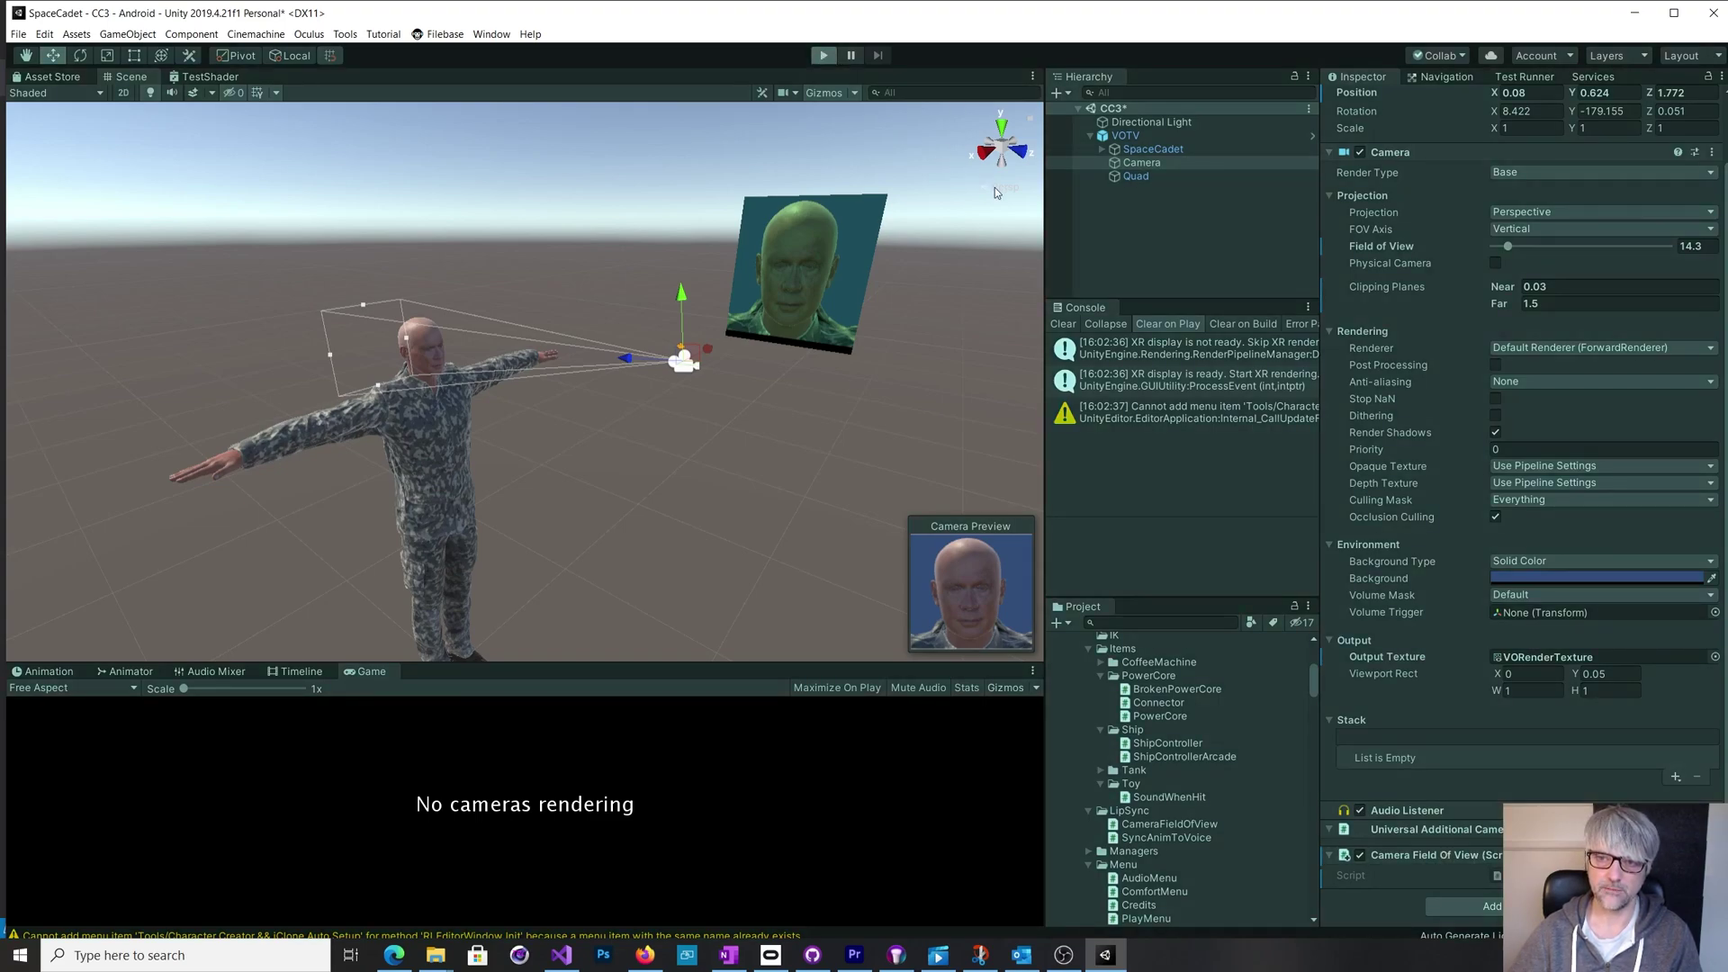